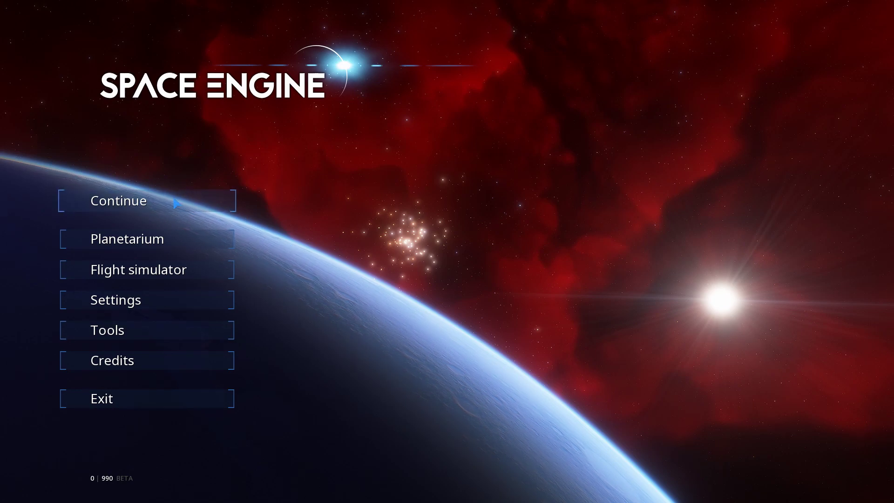
Continue the previous session, raise the flight speed to 5011.87 km/sec and fly around Earth's night side.
click(174, 198)
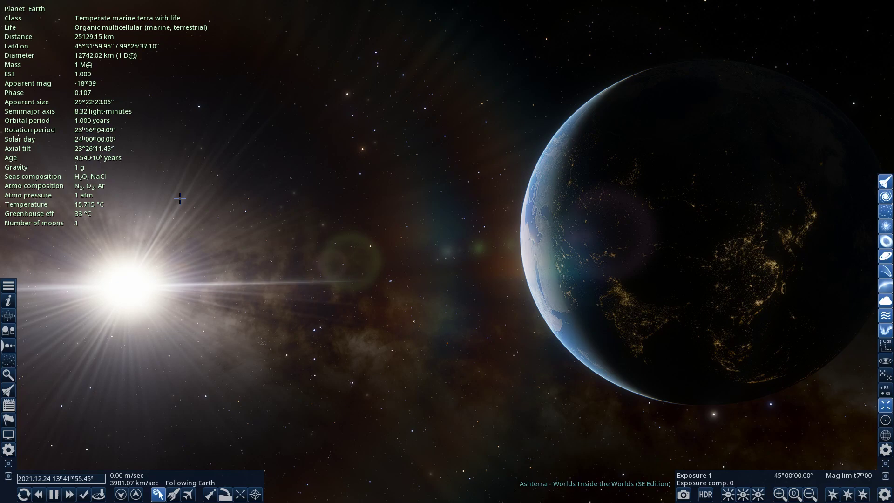
key(s)
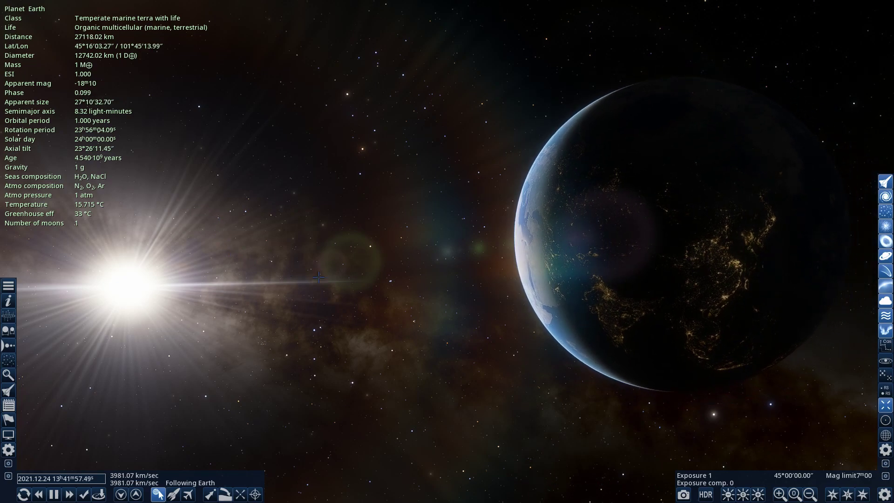
scroll(383, 313, up, 1)
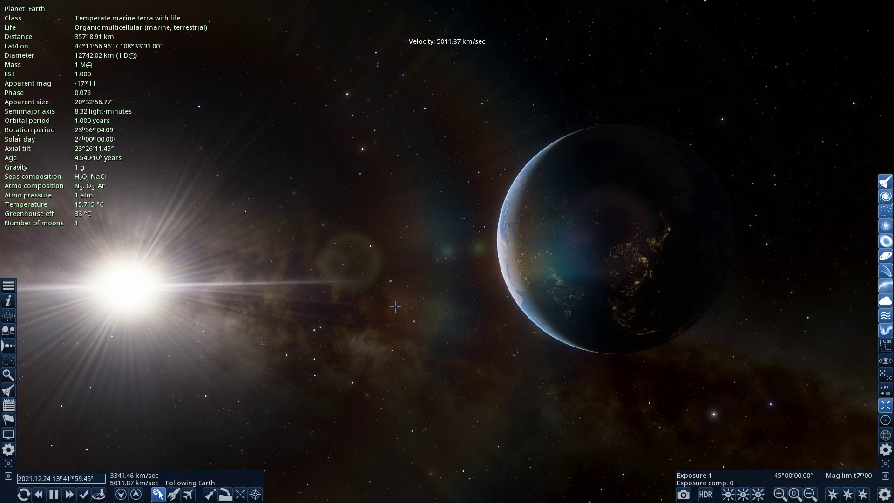
key(s)
key(a)
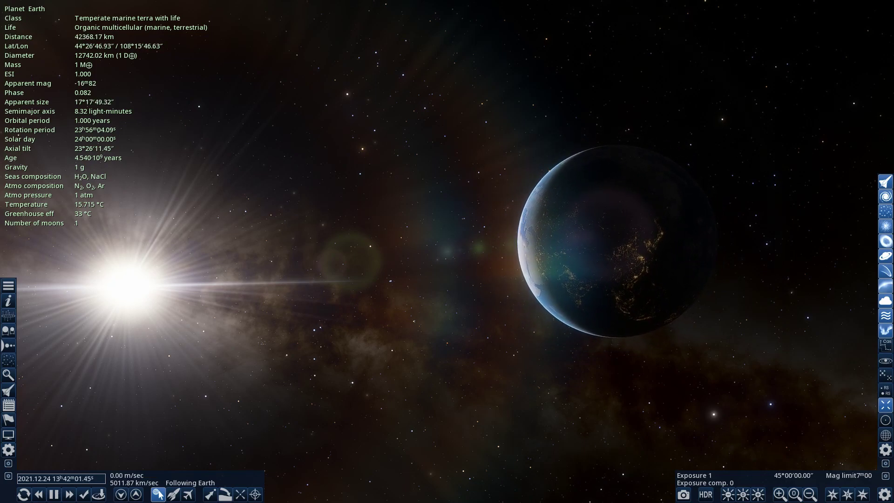
key(w)
key(a)
drag(405, 305, 326, 196)
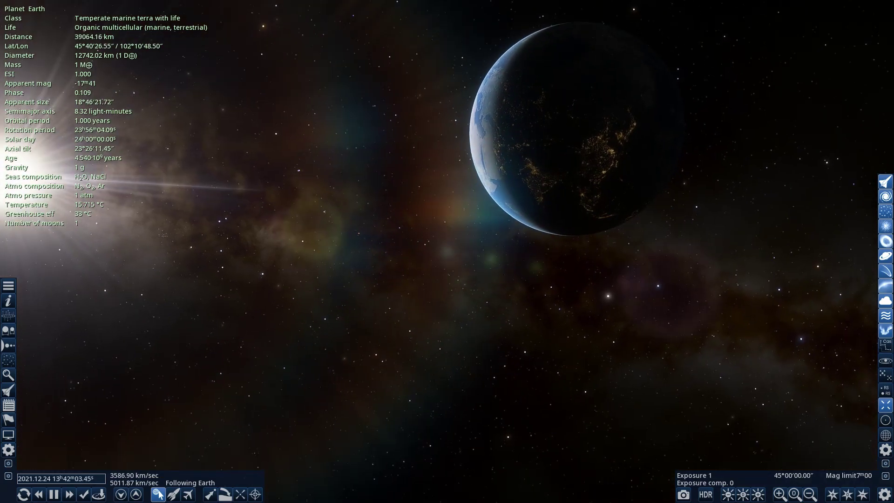
Back away from Earth through the solar system, adjusting the flight speed to 264.96 c and turning the view toward the Sun.
scroll(406, 305, up, 4)
key(s)
scroll(406, 304, up, 5)
scroll(409, 278, up, 5)
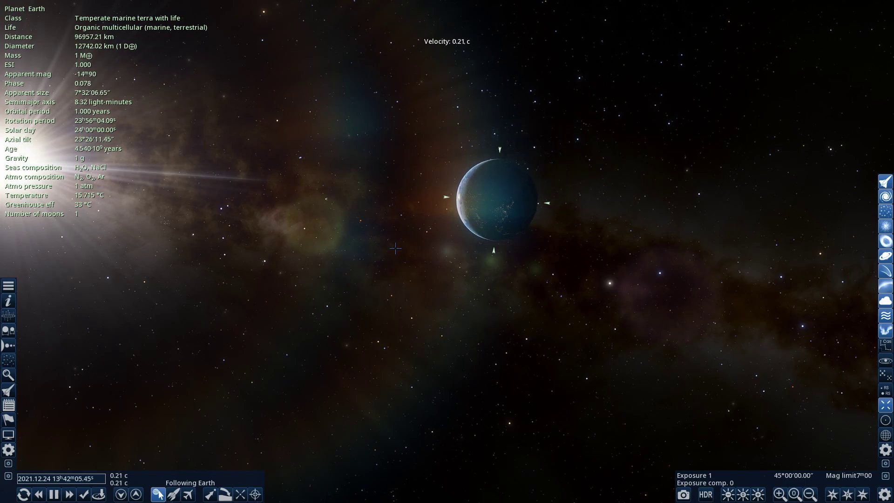
scroll(409, 272, down, 5)
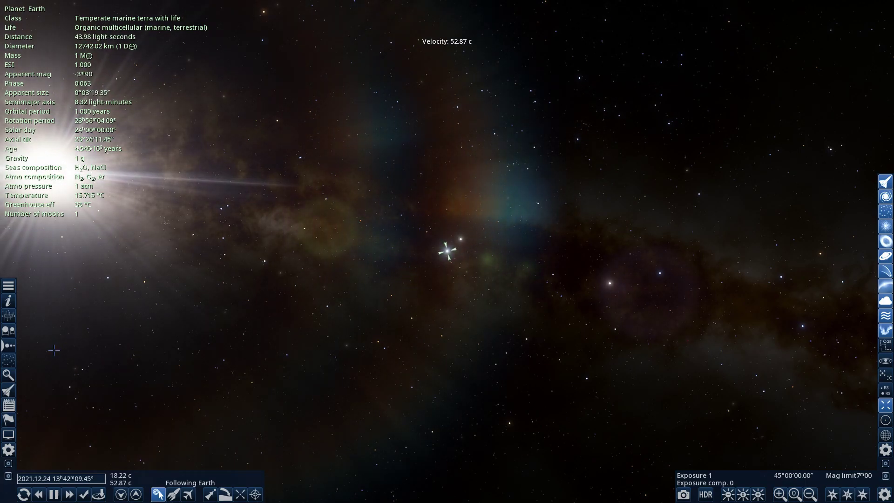
drag(360, 334, 420, 348)
key(s)
scroll(408, 346, up, 4)
scroll(409, 346, down, 5)
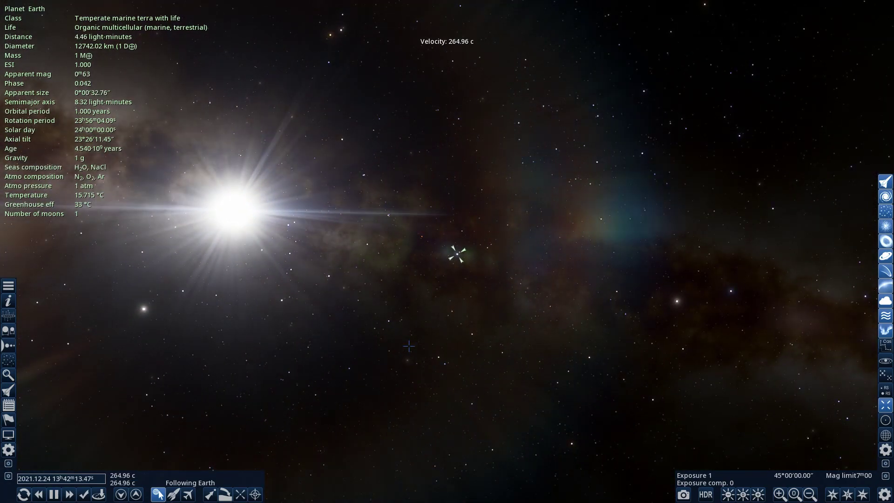
Fly out of the Milky Way into intergalactic space, raising the flight speed to 167.52 Mly/sec.
scroll(409, 346, up, 7)
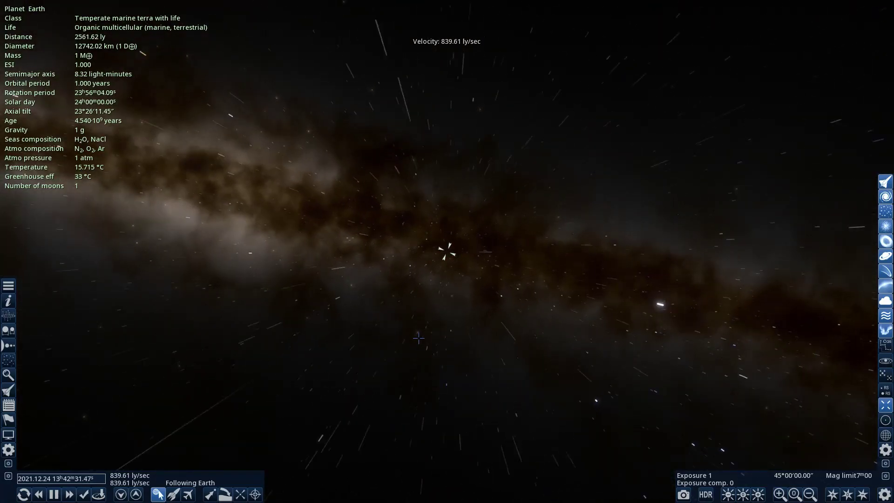
scroll(406, 330, up, 2)
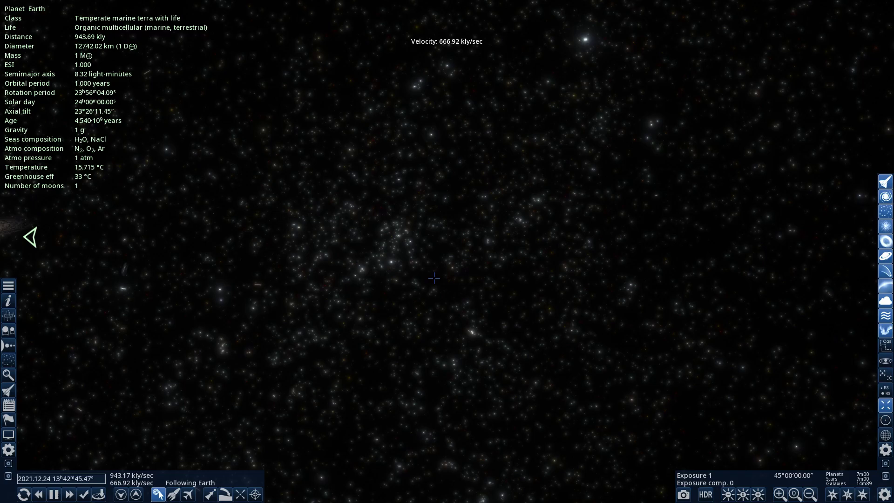
scroll(428, 278, up, 5)
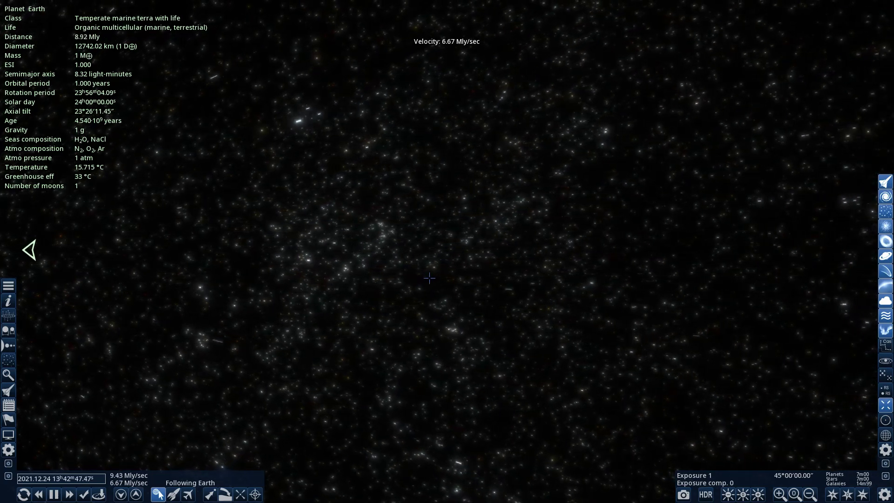
drag(428, 278, 425, 279)
scroll(425, 280, up, 3)
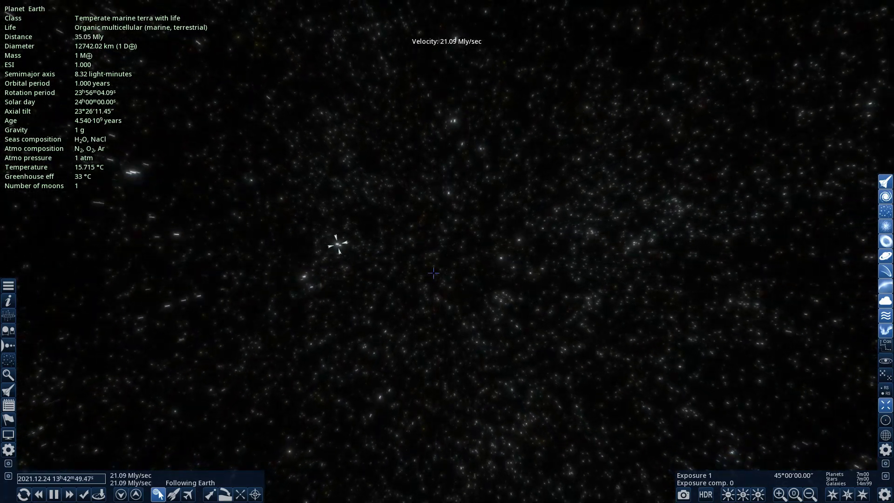
scroll(438, 269, up, 3)
key(w)
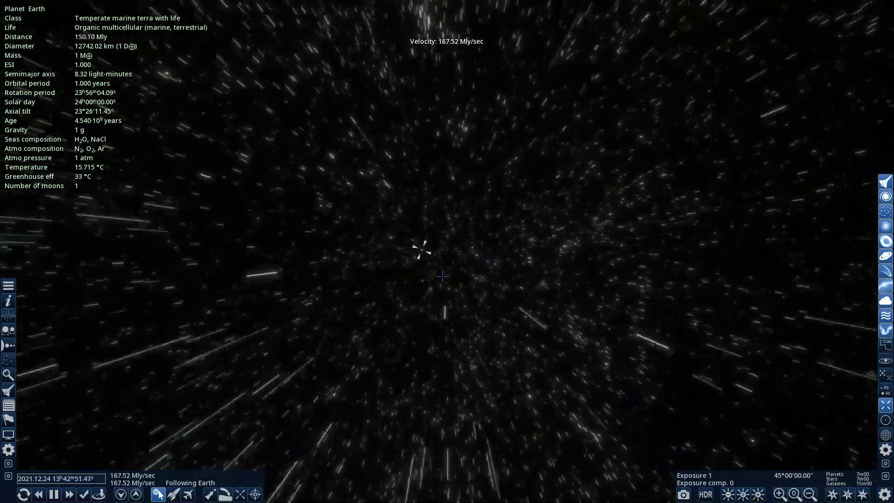
Slow the flight speed to 4.11 Mly/sec and look around the surrounding field of galaxies.
scroll(447, 274, down, 10)
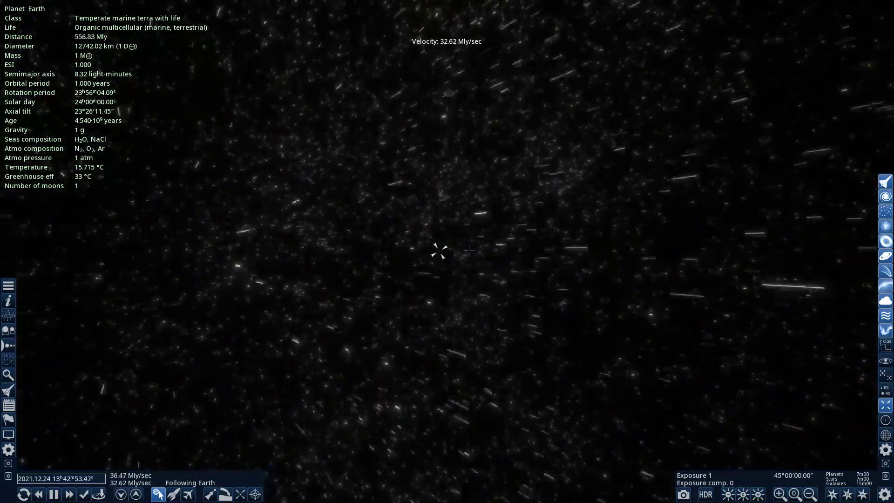
drag(447, 274, 465, 246)
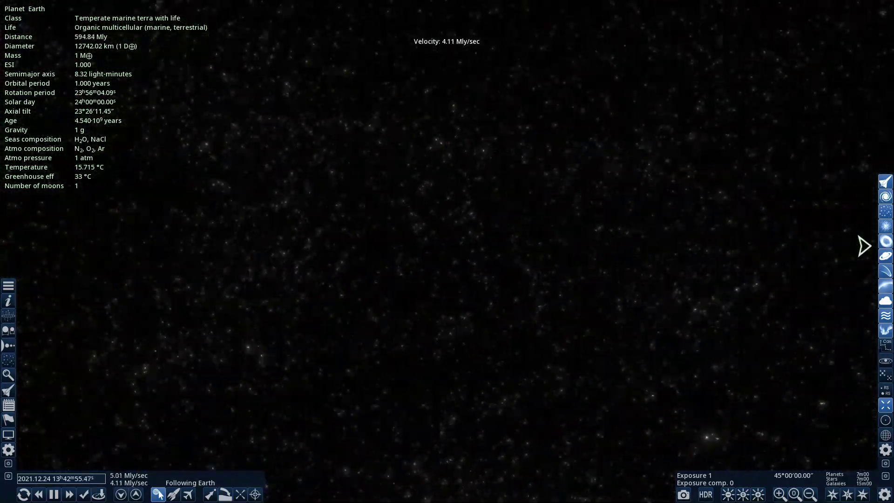
drag(465, 246, 463, 245)
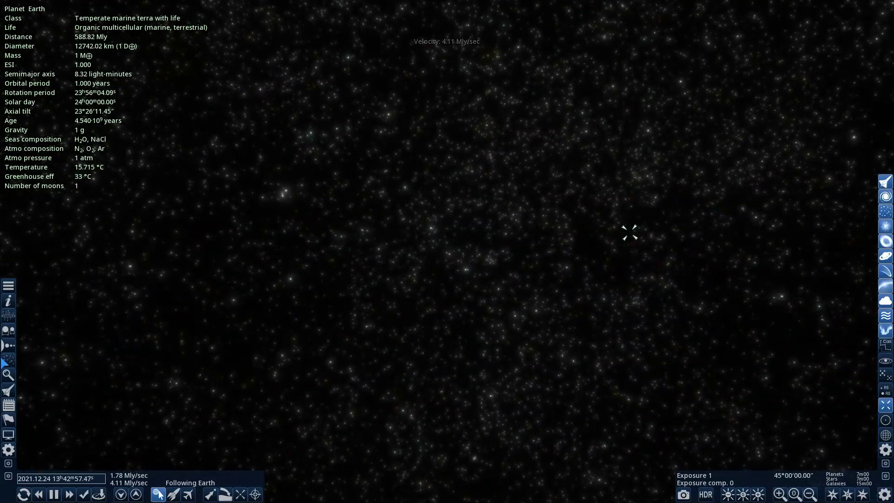
Find the Milky Way galaxy by name, select it and travel to it.
click(11, 376)
text(milk)
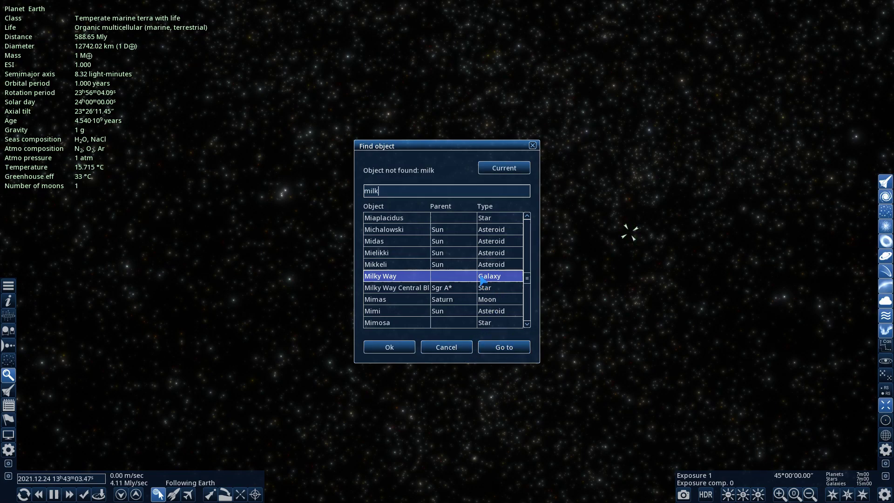
click(389, 347)
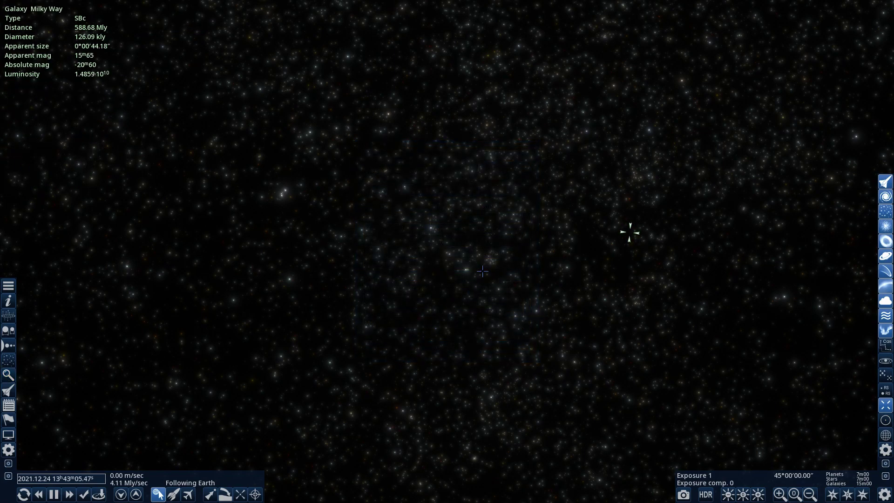
click(11, 376)
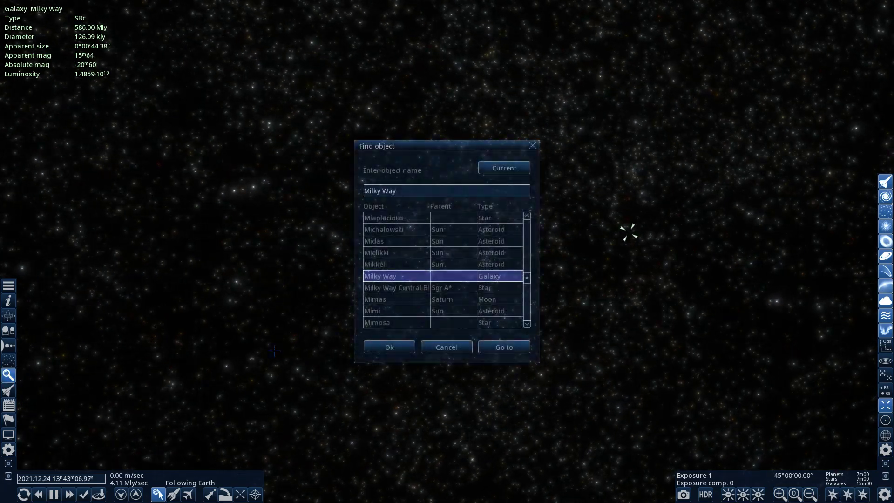
click(505, 346)
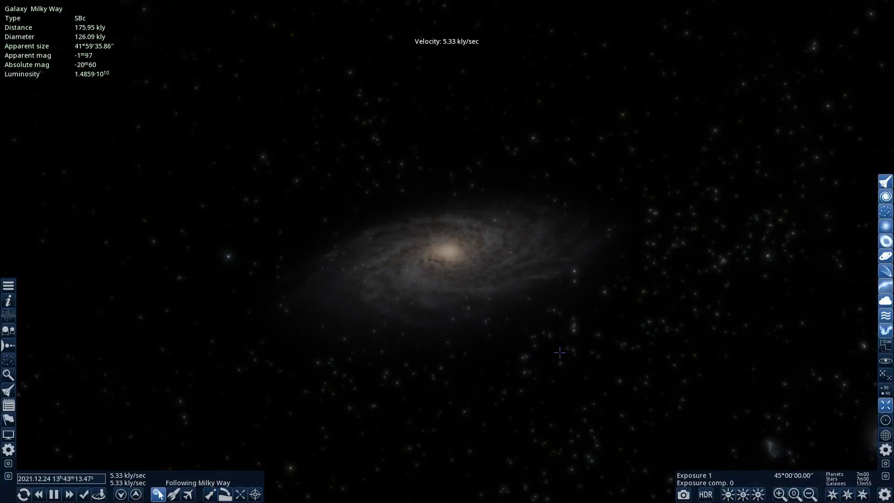
Fly around and closer to the Milky Way at 16.85 kly/sec, bringing its two small companion galaxies into view.
scroll(559, 352, up, 1)
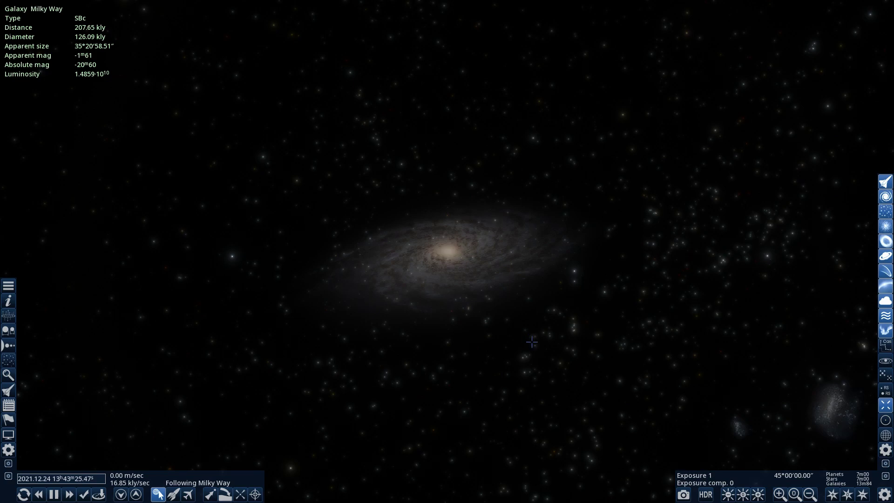
key(w)
key(a)
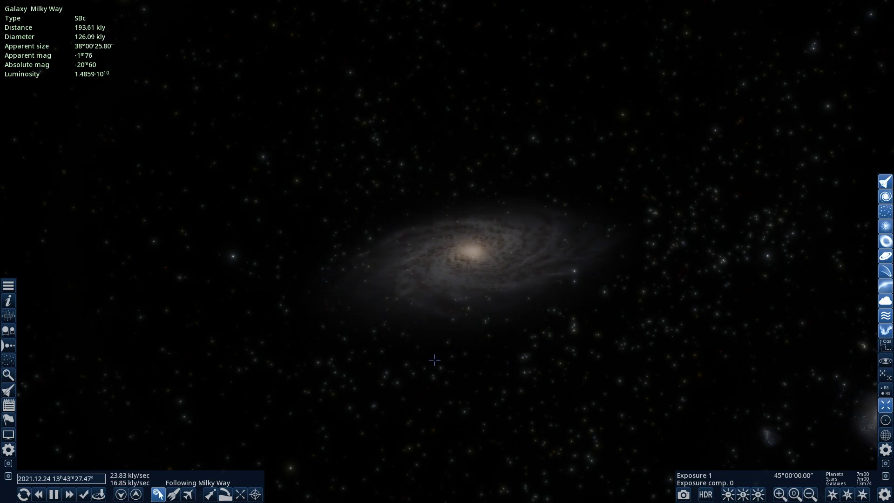
drag(549, 337, 166, 254)
key(w)
key(w)
key(s)
key(w)
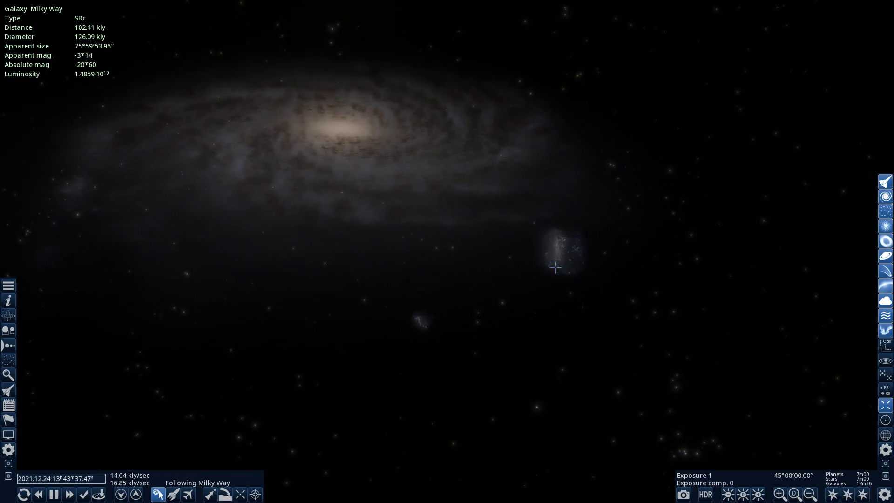
Select the Large and Small Magellanic Clouds in turn to view their data, and reselect the Milky Way.
click(545, 263)
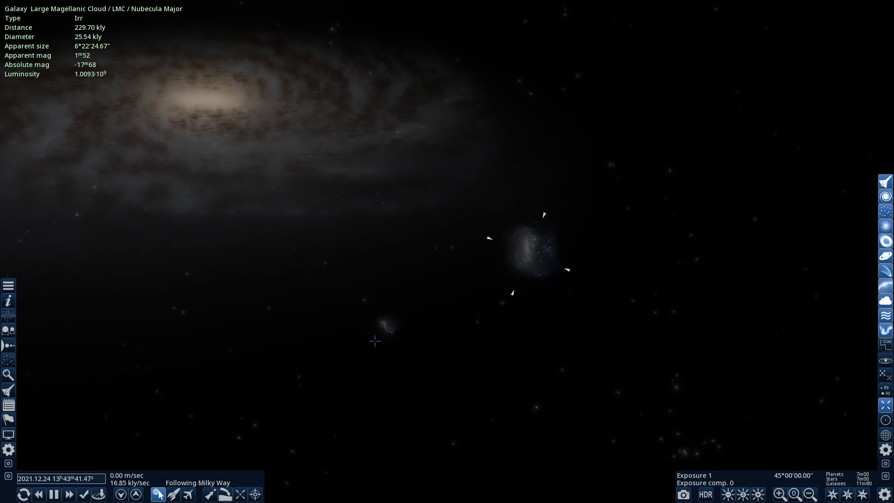
click(386, 331)
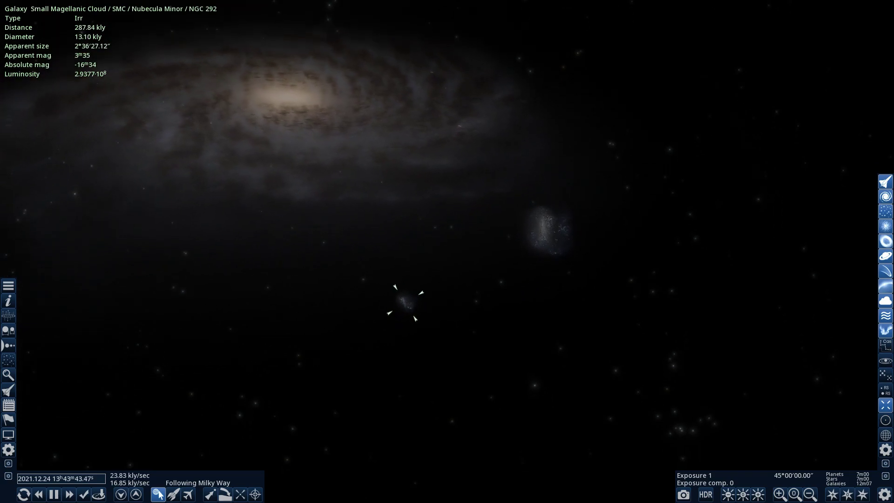
click(548, 286)
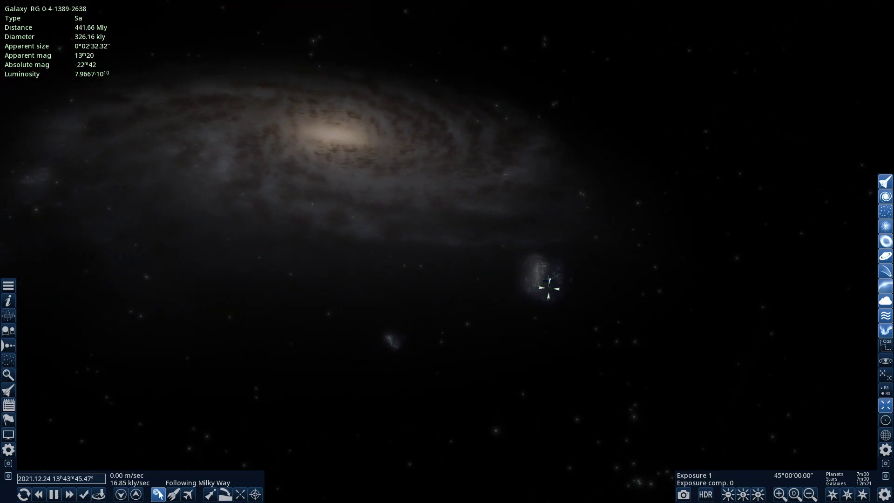
click(352, 159)
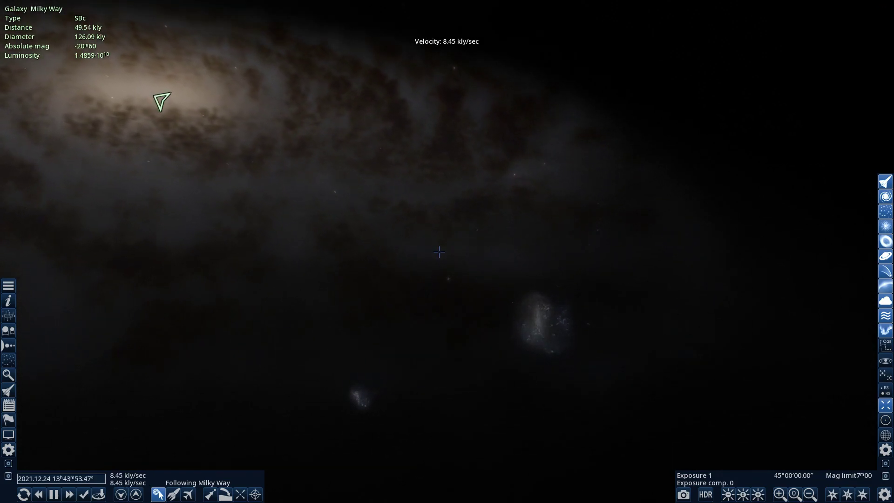
Dismiss the object search and check the sound effects and music volumes in the settings.
click(14, 373)
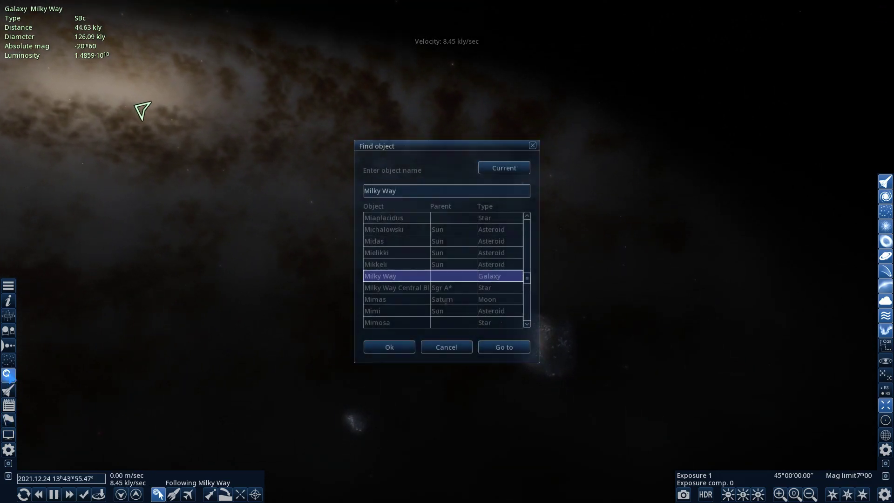
click(451, 347)
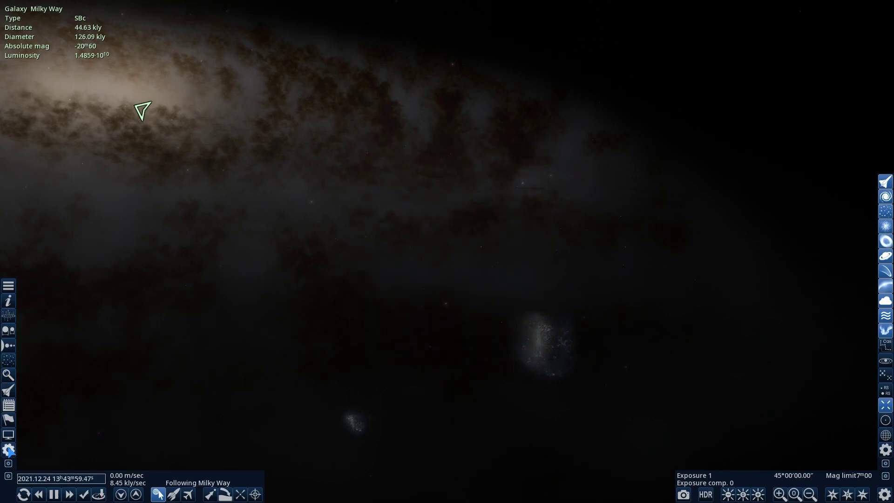
click(8, 449)
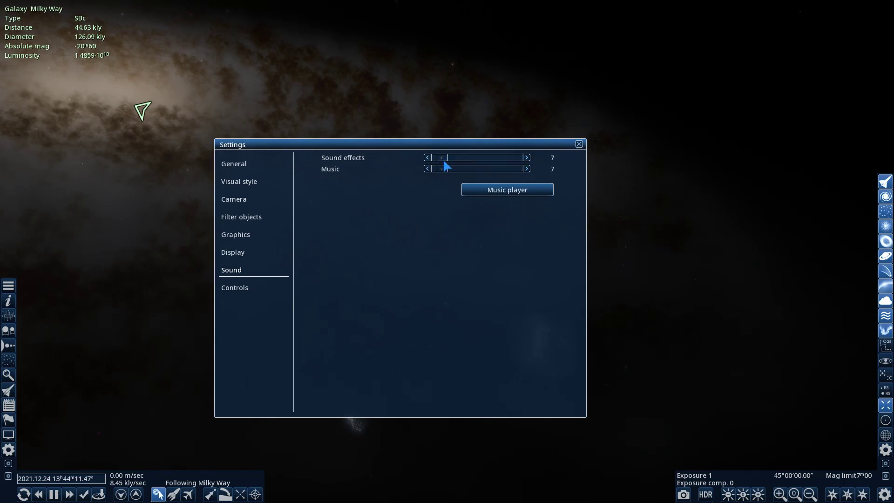
click(580, 144)
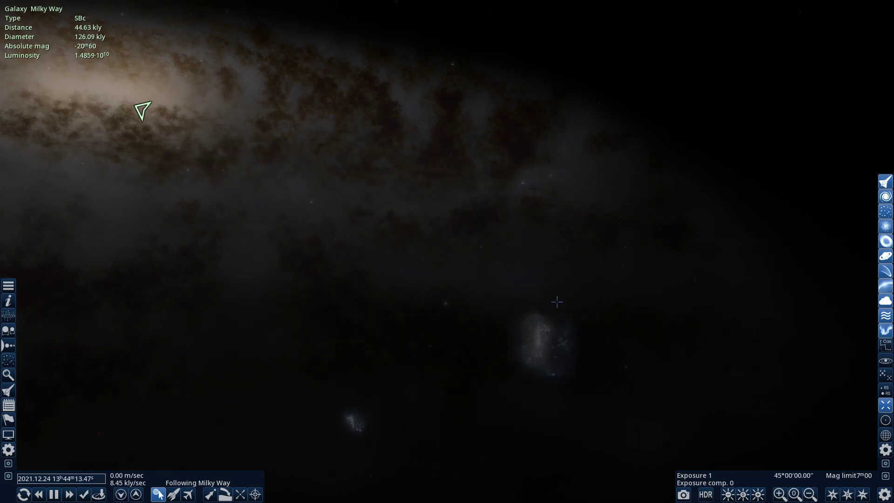
Fly into the Milky Way's disc towards the small pink nebula, reducing the flight velocity to 67.09 ly/sec.
key(w)
drag(532, 314, 490, 308)
scroll(514, 307, down, 4)
scroll(489, 307, down, 1)
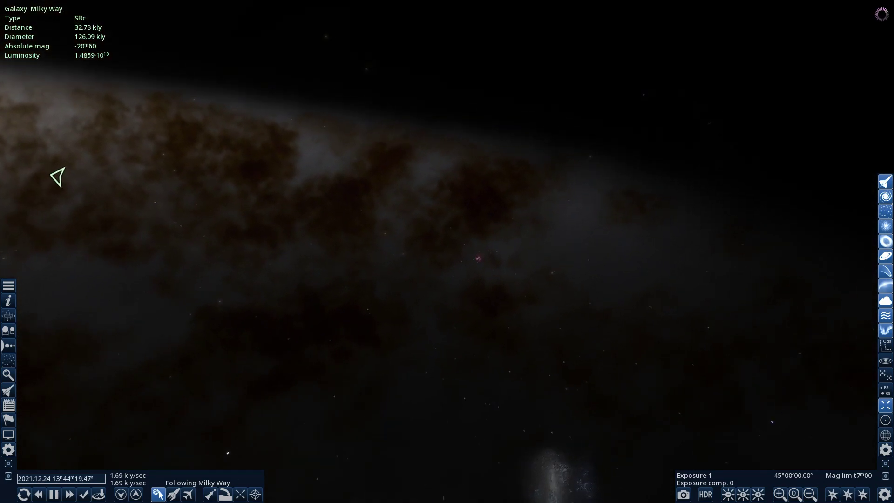
scroll(495, 295, up, 1)
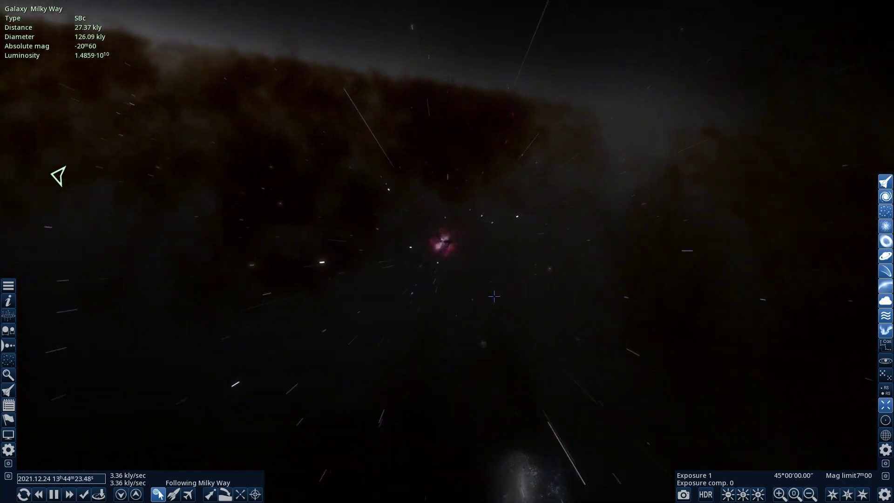
scroll(487, 294, down, 4)
scroll(476, 296, down, 2)
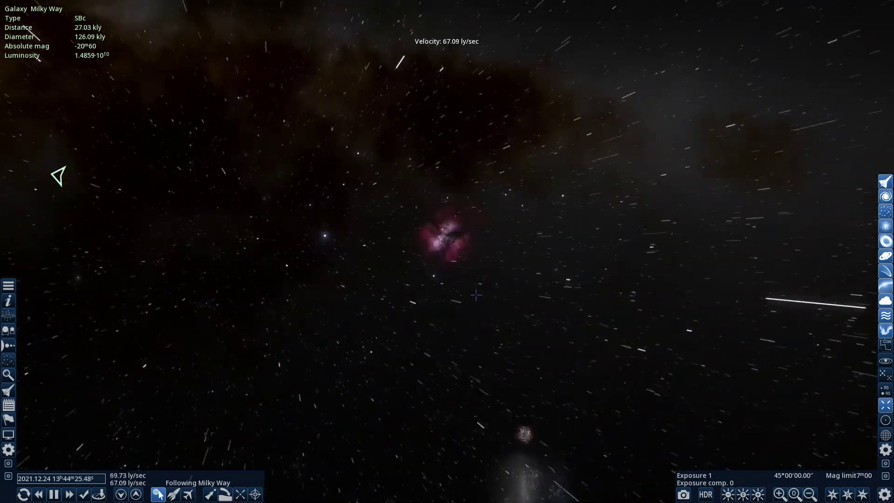
Pull back from the pink nebula at 5.33 kly/sec and re-enter the galactic disc at 267.09 ly/sec.
scroll(477, 297, up, 6)
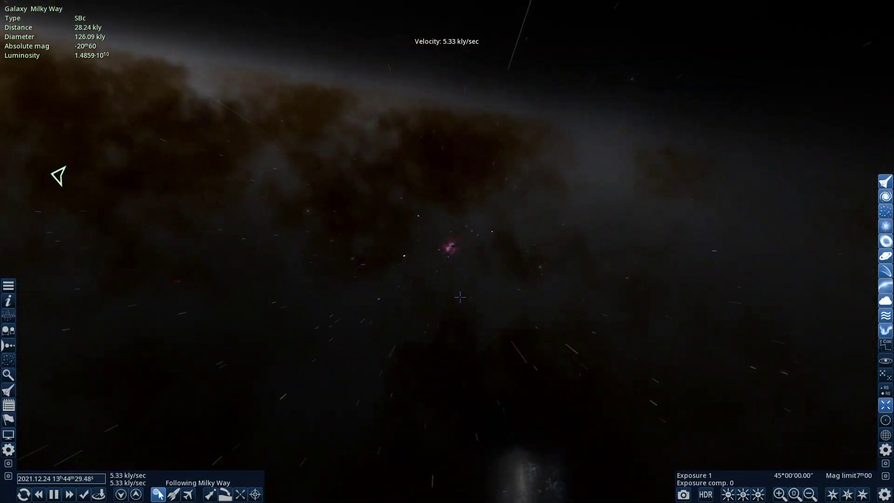
drag(481, 299, 524, 174)
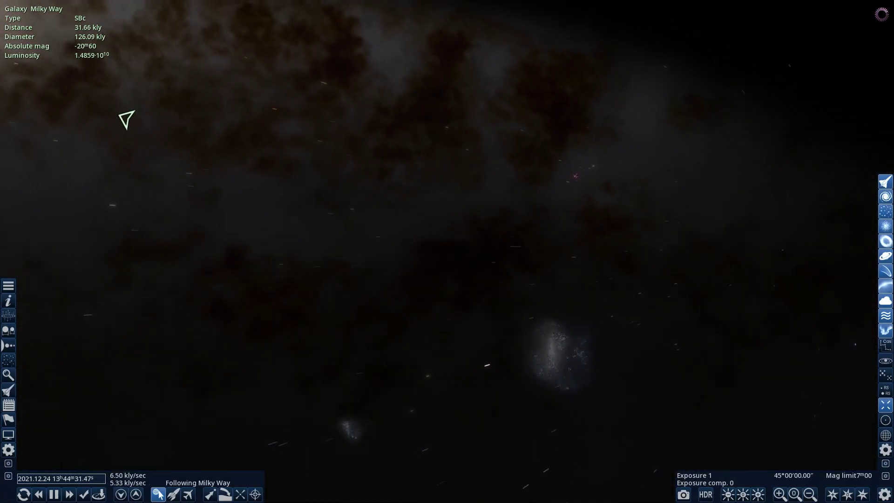
drag(136, 114, 155, 105)
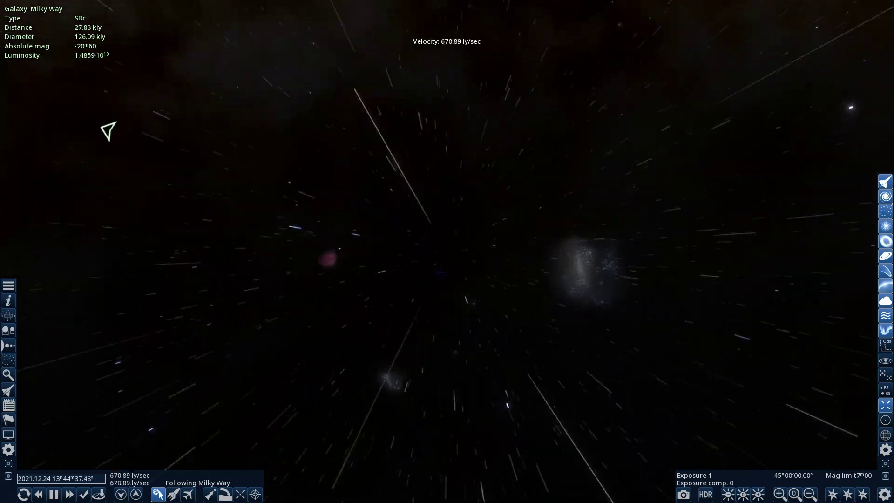
mouse_move(101, 124)
mouse_down()
mouse_move(56, 167)
mouse_move(137, 104)
mouse_move(29, 215)
mouse_up()
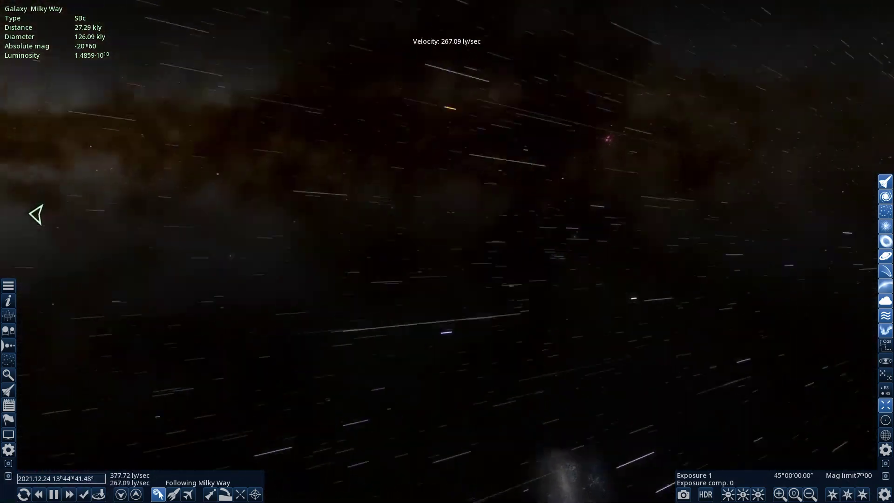
Fly forward and sideways through the disc's stars until the large red nebula is in view.
drag(699, 234, 506, 309)
key(w)
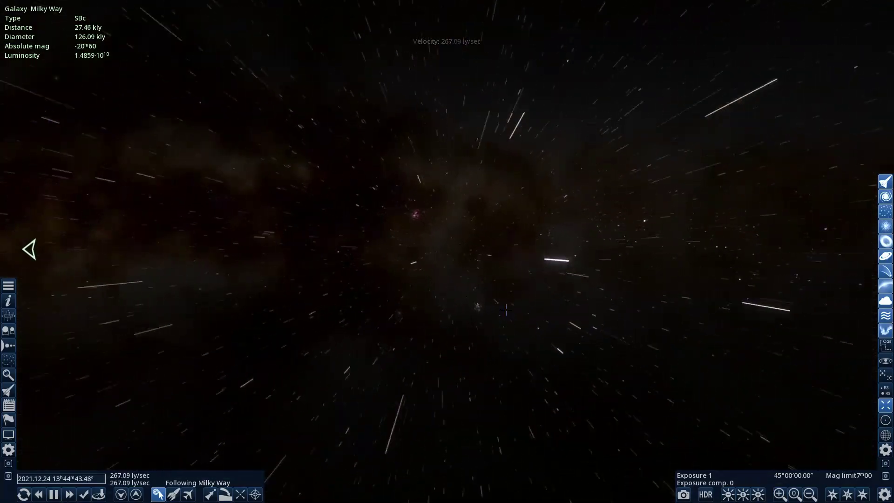
key(d)
scroll(521, 333, down, 3)
drag(401, 331, 590, 341)
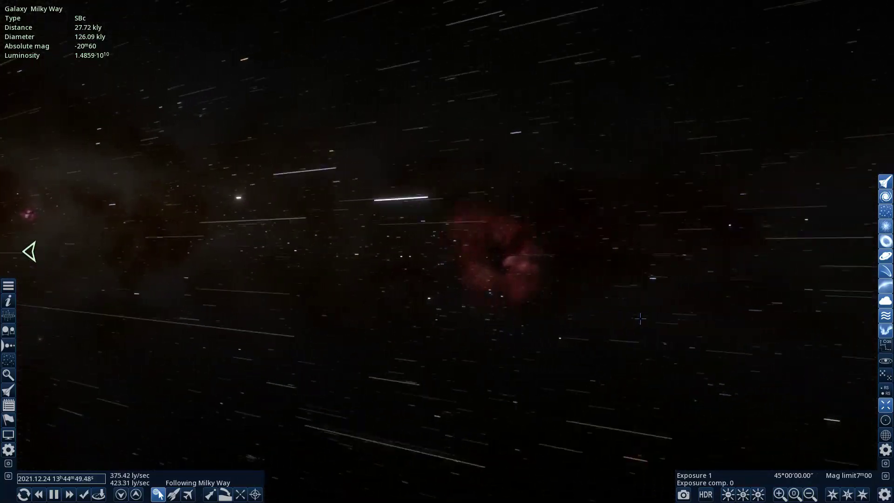
Fly past the large red nebula at 267.09 ly/sec and raise the velocity to 844.61 ly/sec.
scroll(640, 318, down, 7)
key(w)
key(d)
scroll(498, 323, up, 2)
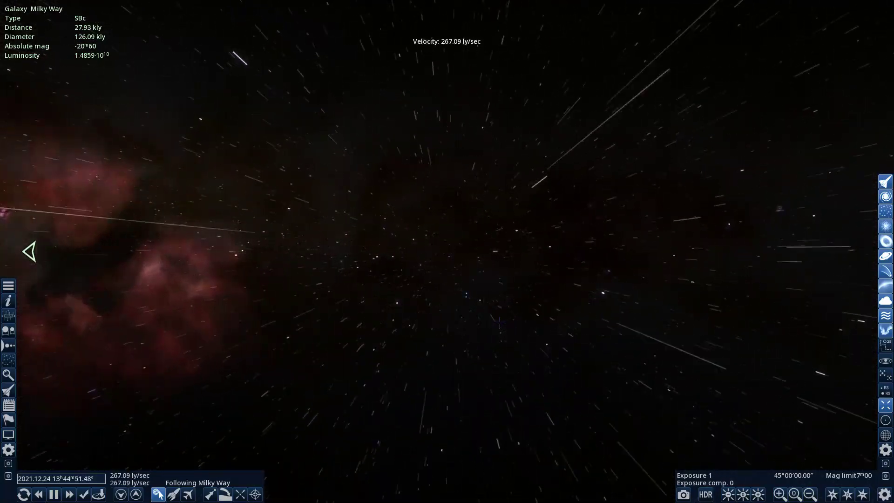
key(d)
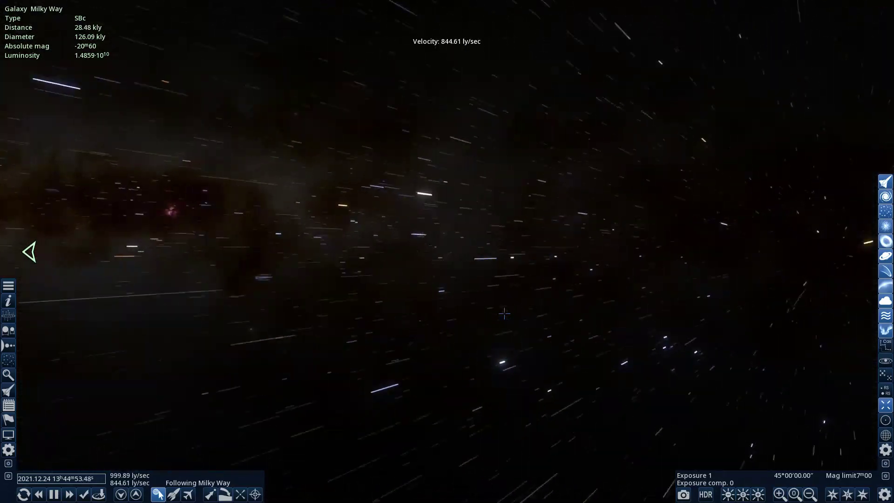
Slow the flight to 6.71 ly/sec and turn along the galactic dust band to face the pink nebula.
scroll(504, 308, down, 9)
key(d)
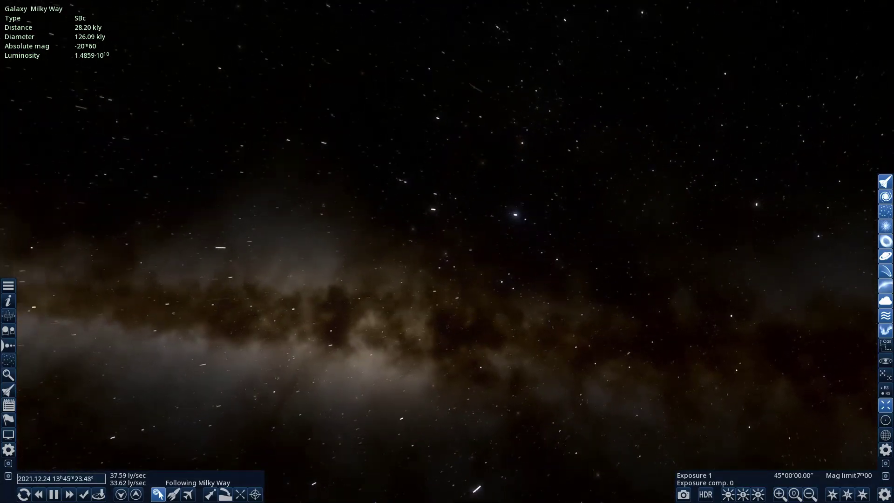
key(a)
drag(410, 303, 46, 223)
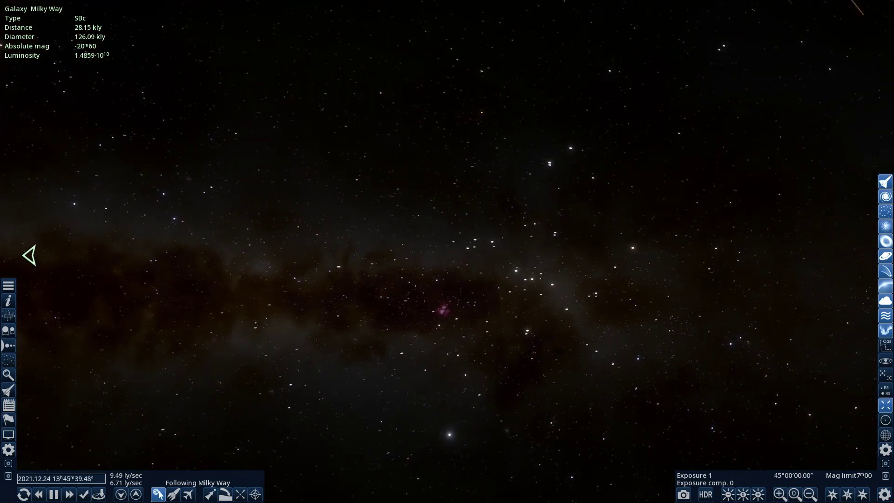
Fly among the stars to view the compact blue star cluster, reducing the velocity to 4.23 ly/sec.
scroll(456, 266, up, 1)
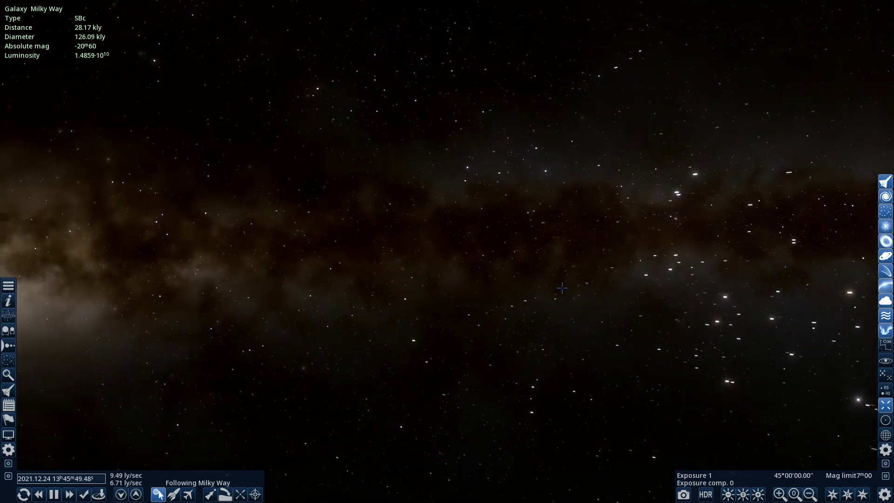
scroll(512, 226, up, 2)
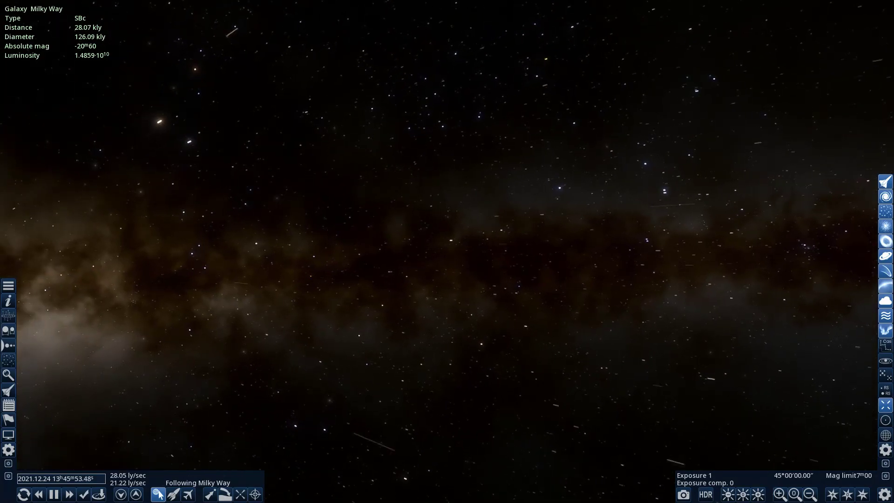
scroll(140, 389, down, 2)
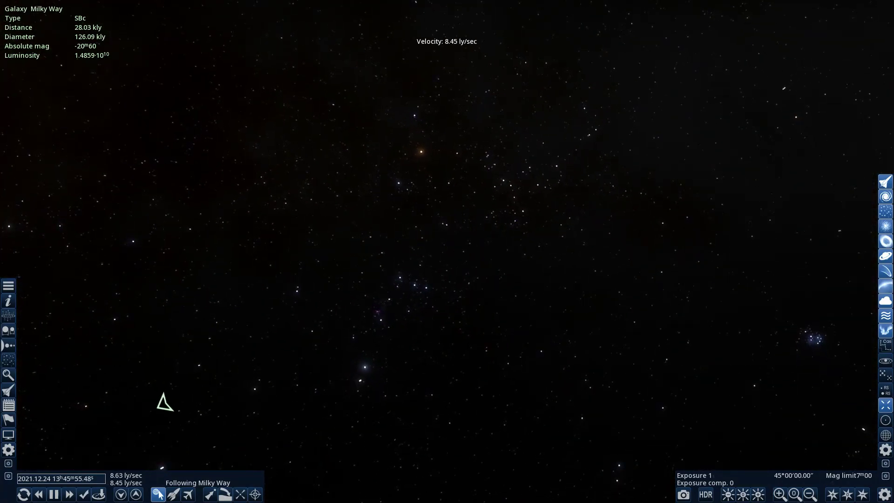
scroll(490, 238, up, 1)
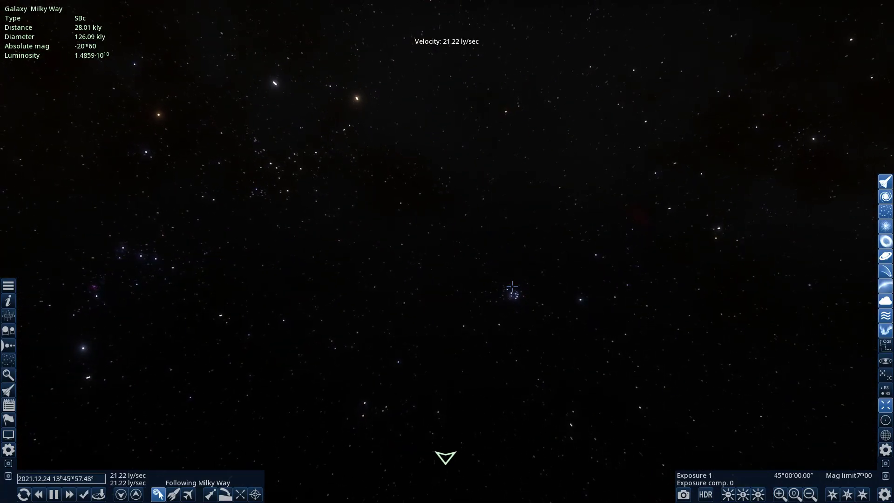
scroll(513, 290, down, 2)
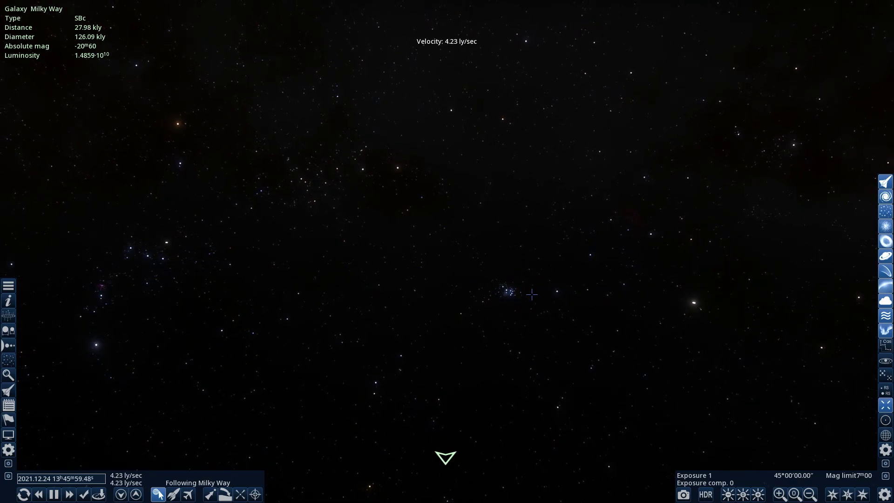
Survey the dust band around the pink nebula and the sky above and below it at 5.33 ly/sec.
drag(532, 294, 838, 317)
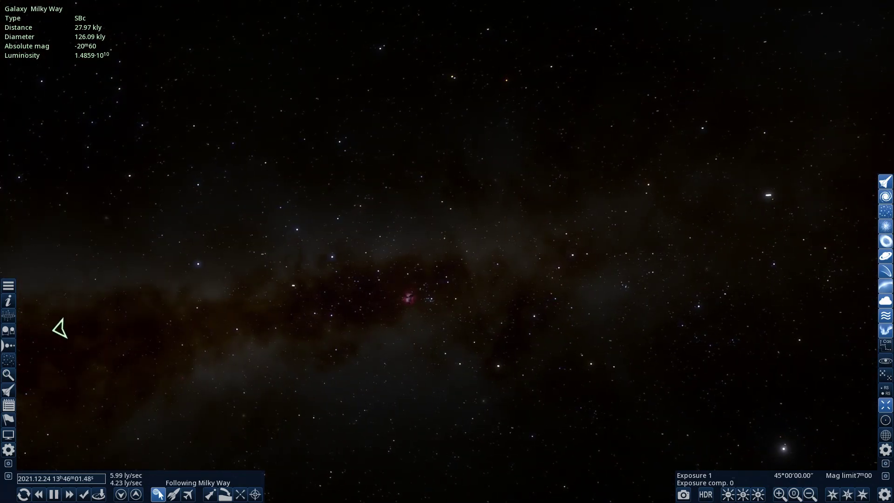
drag(532, 294, 664, 377)
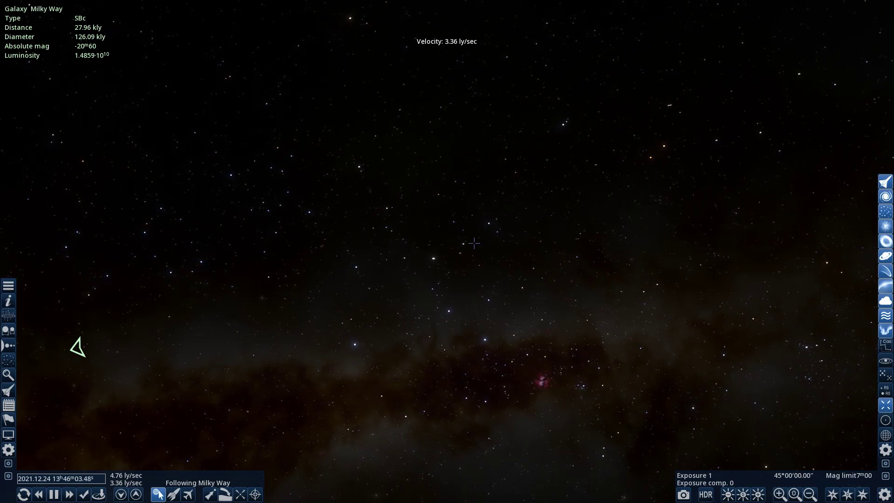
drag(474, 243, 438, 13)
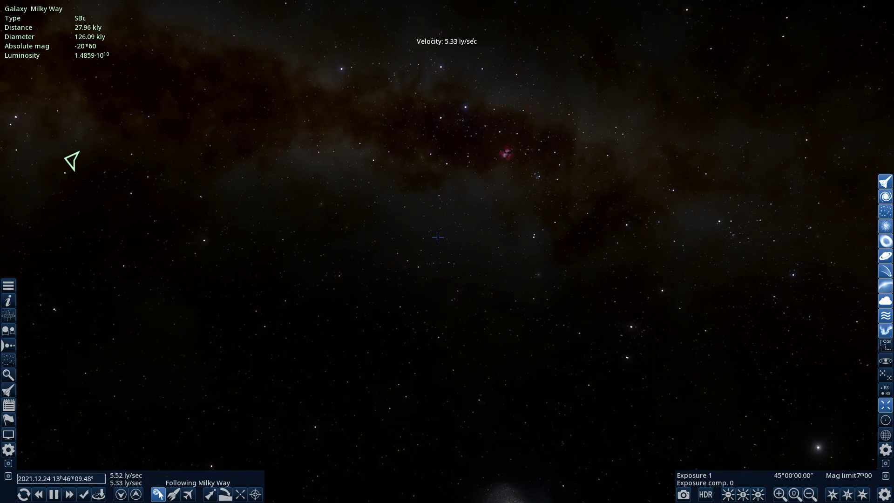
drag(462, 227, 490, 299)
drag(471, 261, 469, 274)
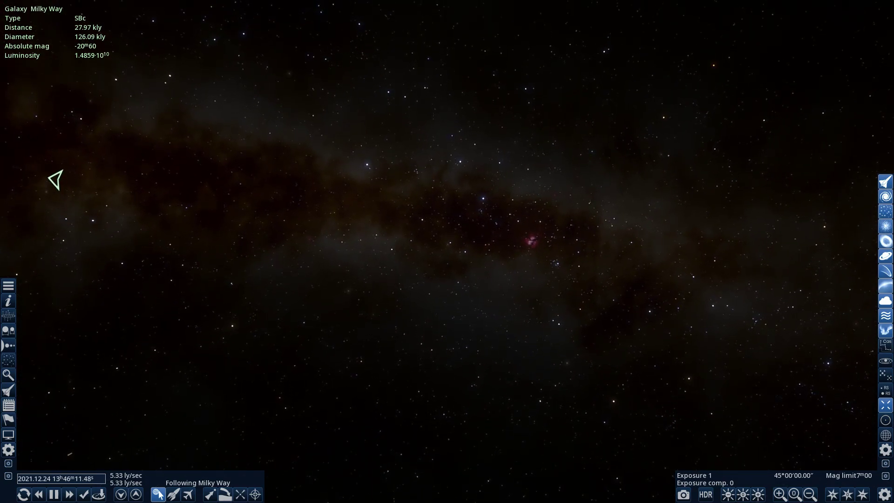
Drift along the dust band at 13.39 ly/sec, slow to 1.34 ly/sec, and set the velocity to 2.67 ly/sec.
scroll(469, 275, up, 4)
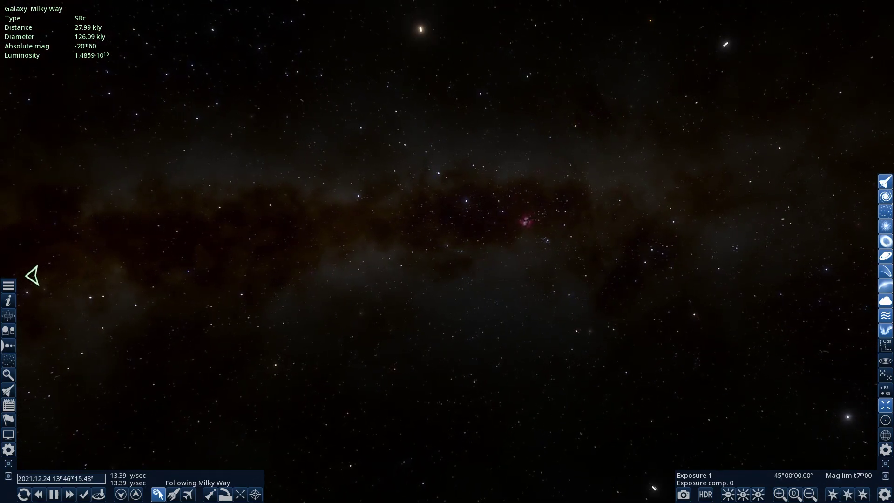
scroll(472, 263, down, 10)
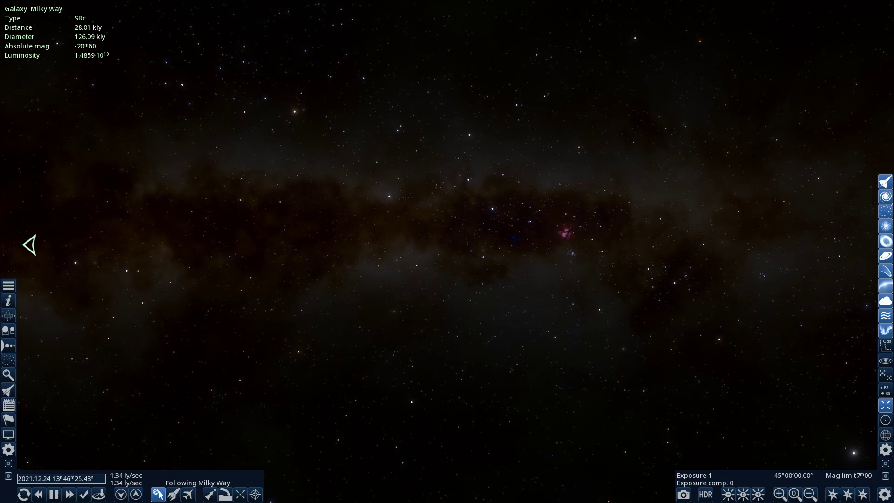
drag(564, 317, 558, 298)
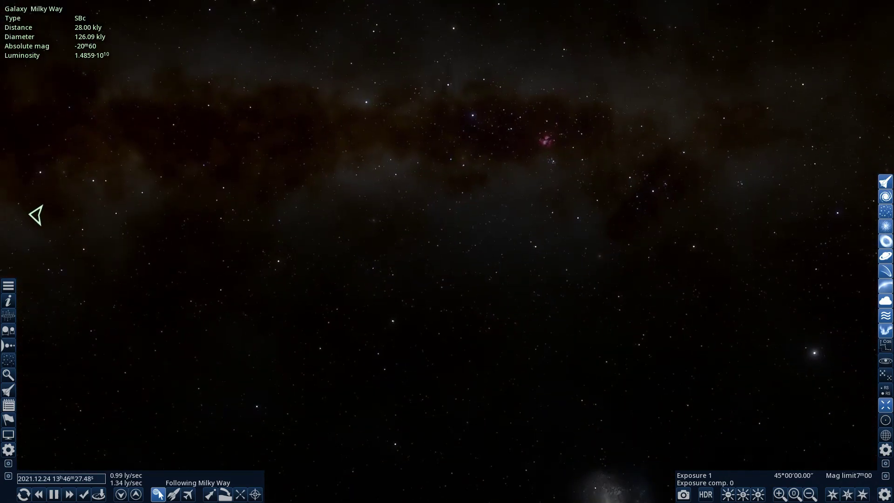
scroll(558, 298, up, 1)
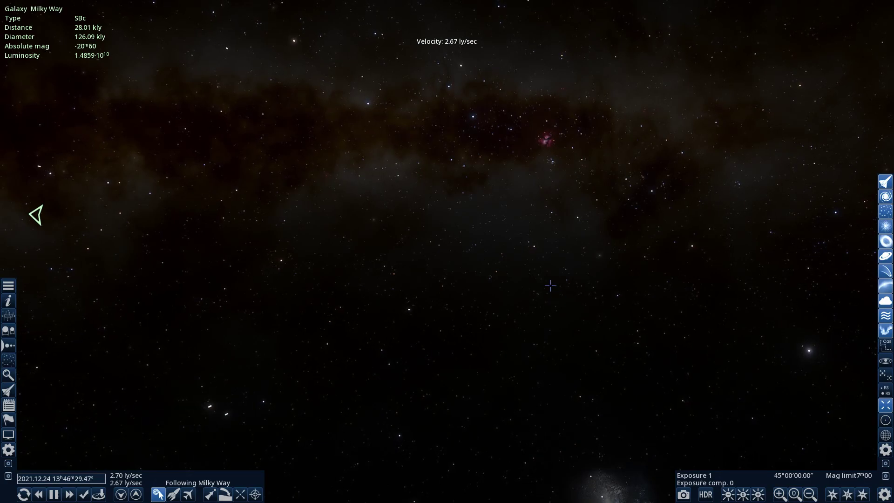
Examine the star field above the dust band while raising the flight velocity to 13.39 ly/sec.
drag(530, 267, 506, 439)
scroll(529, 273, up, 2)
scroll(538, 278, up, 5)
drag(484, 227, 481, 311)
scroll(481, 311, up, 3)
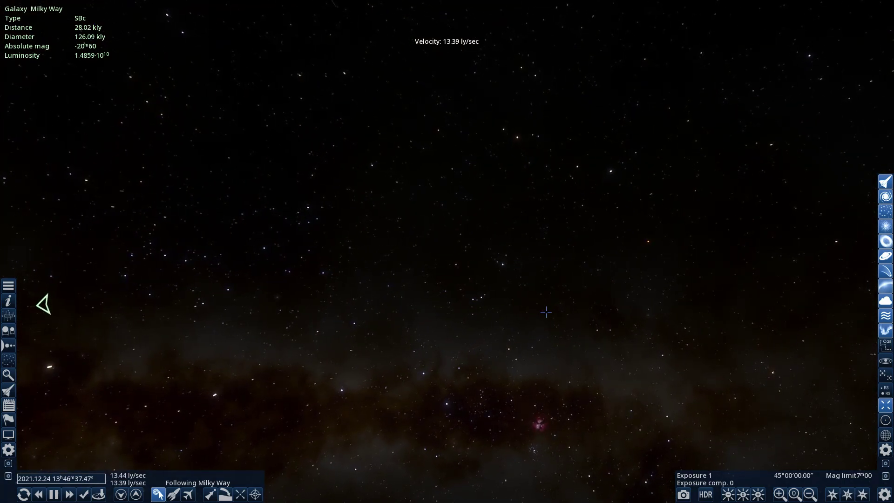
Move slowly through the stars above the dust band, lowering the velocity to 3.36 ly/sec.
mouse_move(547, 311)
mouse_down()
mouse_move(522, 271)
mouse_move(546, 331)
mouse_move(534, 307)
mouse_up()
scroll(545, 330, down, 3)
drag(512, 401, 546, 348)
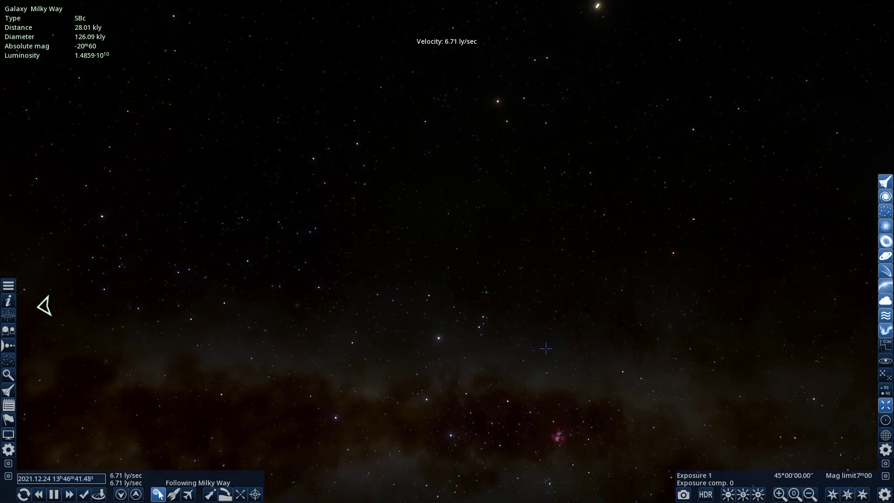
scroll(546, 349, down, 1)
scroll(546, 348, down, 2)
key(d)
key(s)
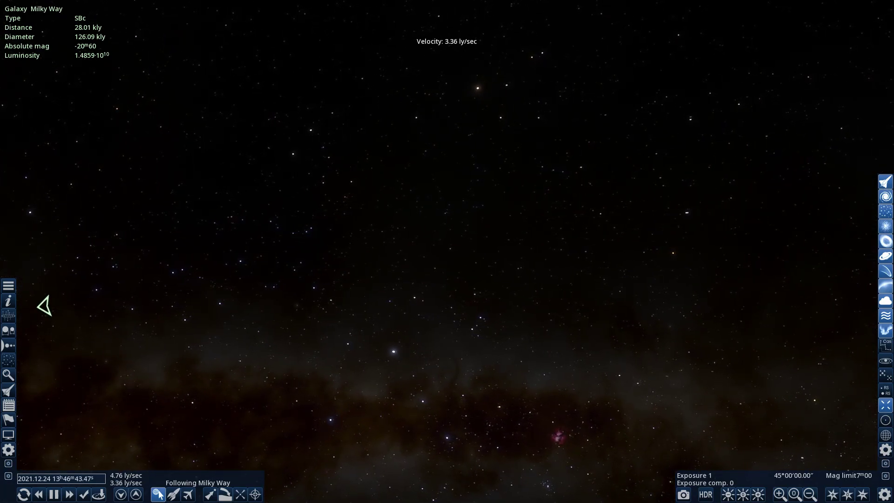
Bring the dust band and pink nebula back to mid-view and fly forward at 2.12 ly/sec.
scroll(546, 348, up, 5)
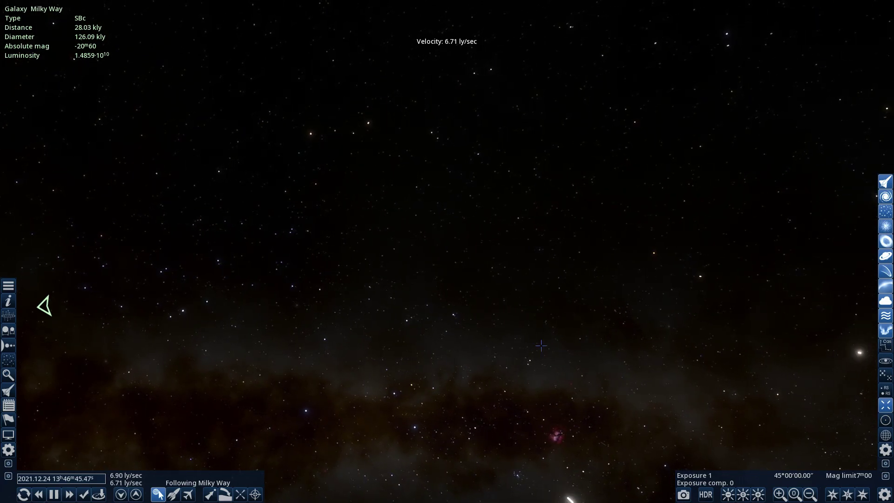
drag(443, 377, 440, 264)
scroll(441, 264, down, 2)
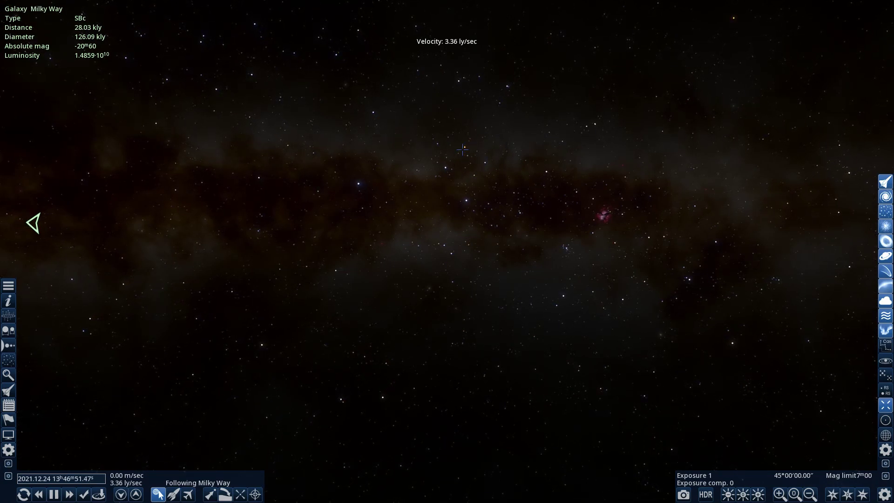
scroll(458, 153, down, 2)
drag(458, 153, 622, 192)
key(w)
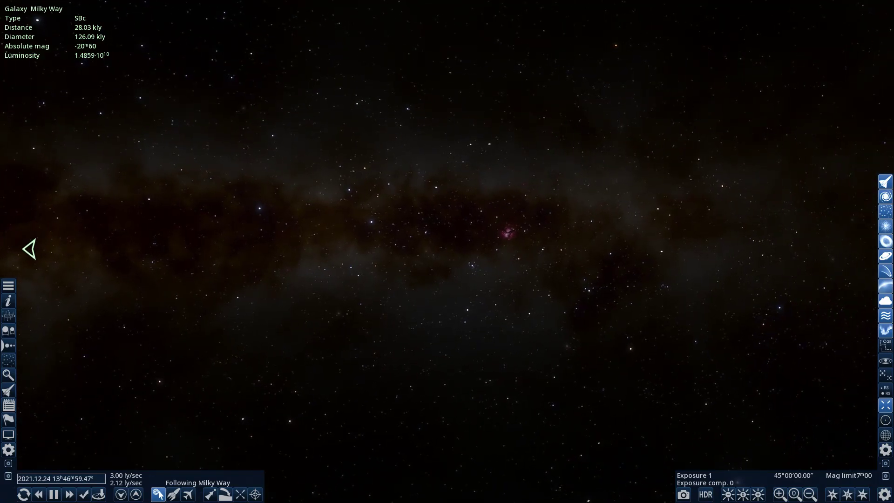
Look around the dust band and the companion galaxy below it, and raise the velocity to 21.22 ly/sec.
drag(673, 220, 737, 229)
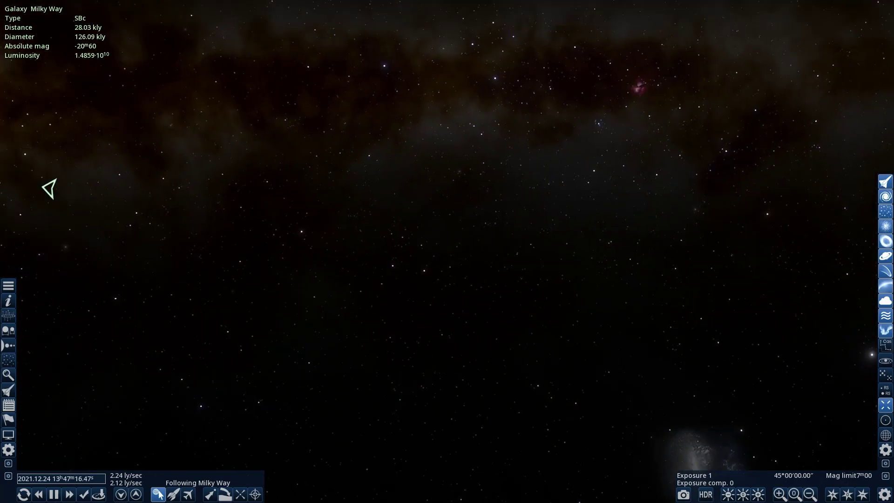
scroll(447, 251, up, 2)
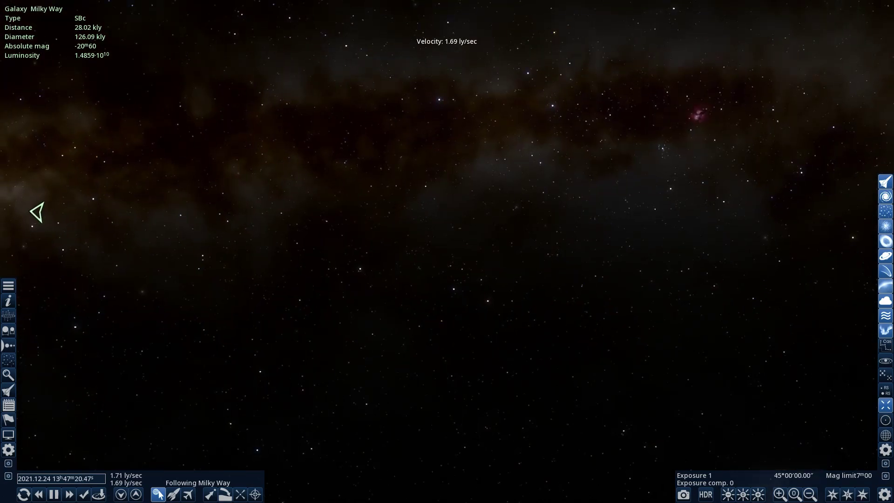
scroll(447, 252, up, 11)
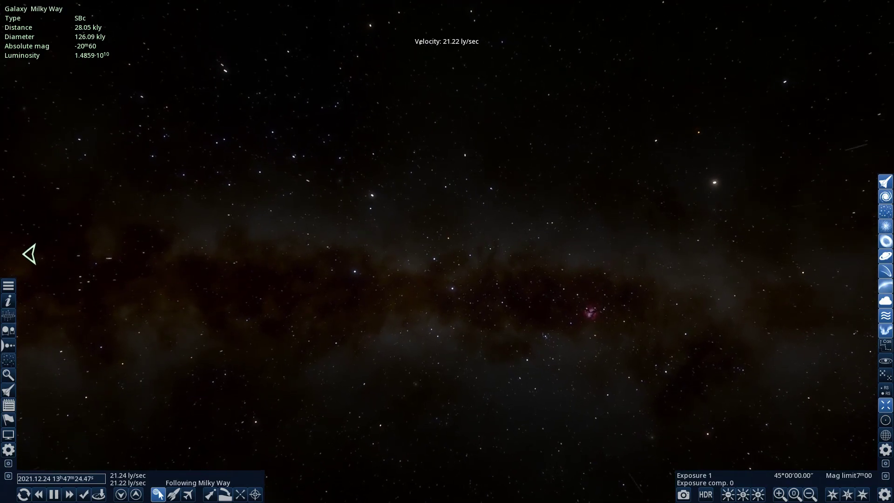
Slow the flight along the dust band to 3.36 ly/sec, and speed it back up to 13.39 ly/sec.
scroll(512, 267, down, 2)
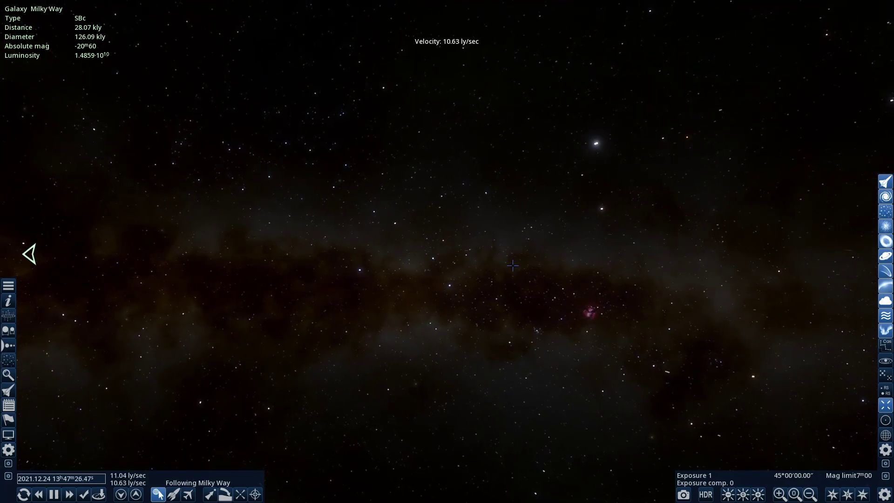
scroll(512, 267, down, 1)
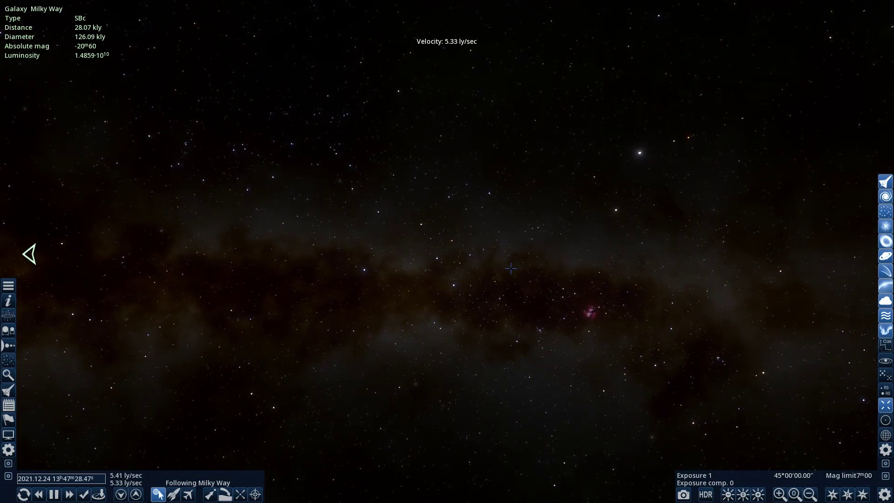
scroll(510, 268, down, 1)
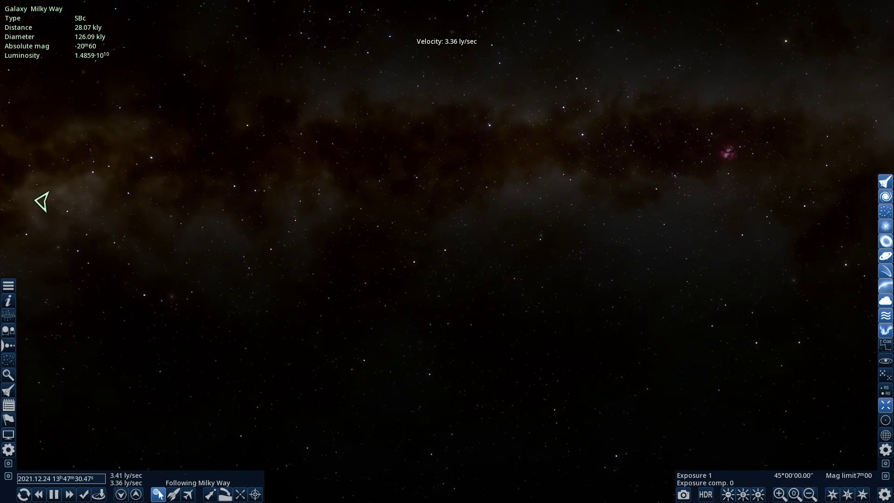
scroll(512, 267, up, 2)
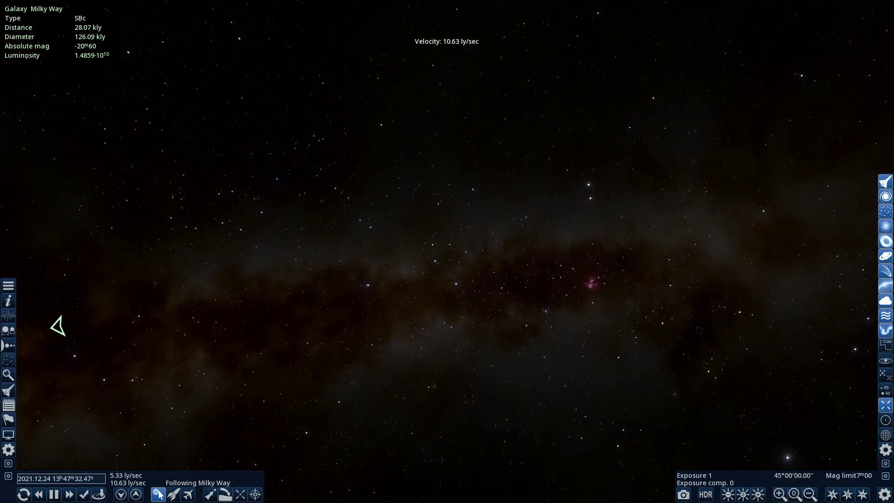
scroll(447, 251, up, 1)
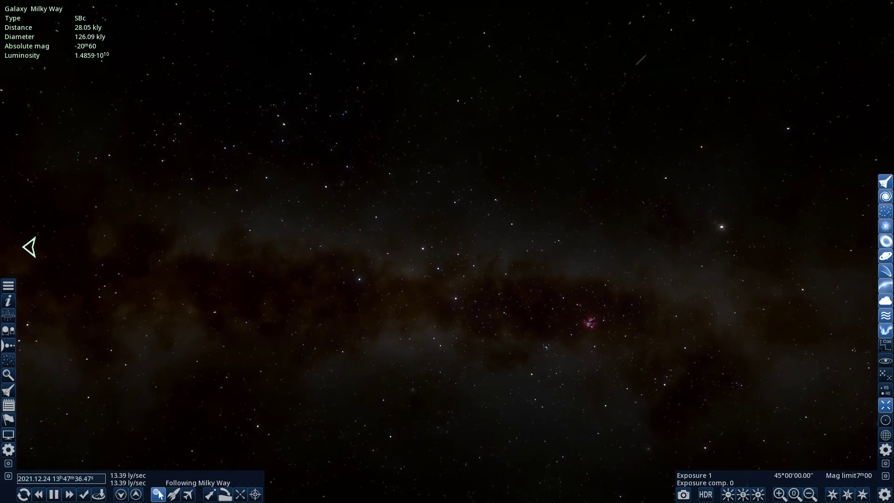
Reduce the velocity and look down from the dust band to the two companion galaxies below it.
scroll(501, 267, down, 3)
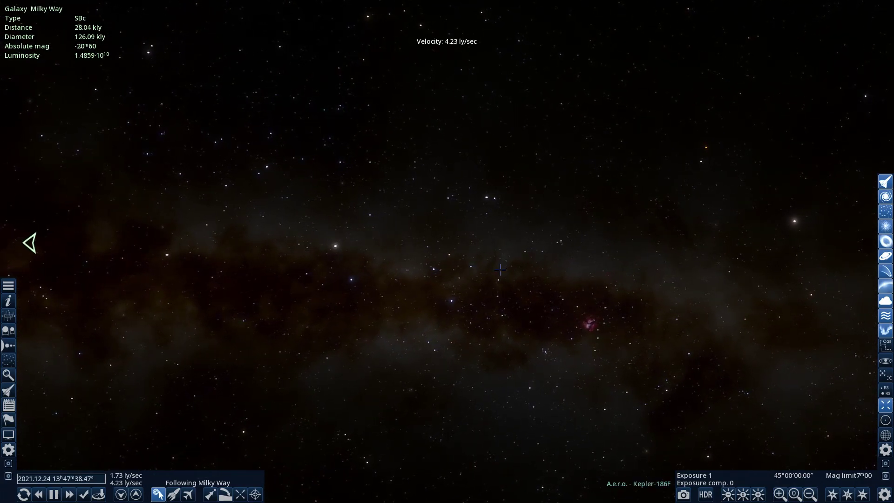
drag(497, 287, 497, 62)
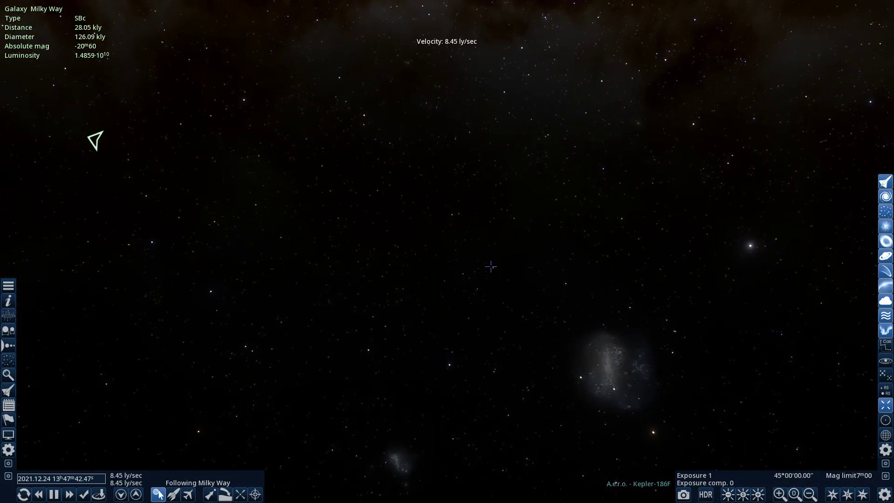
drag(490, 267, 443, 141)
scroll(492, 261, down, 4)
Swing the view around to the star field above the dust band and fly at 3.36 ly/sec.
drag(492, 261, 656, 298)
drag(242, 61, 857, 493)
drag(207, 338, 81, 338)
scroll(153, 390, up, 4)
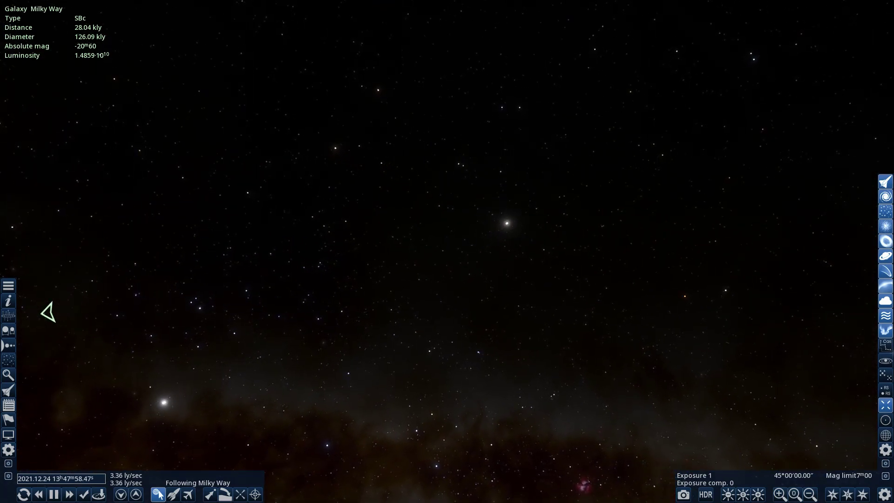
Bring the dust band back to mid-view at 1.34 ly/sec, and accelerate the flight to 42.33 ly/sec.
scroll(447, 252, down, 4)
drag(447, 251, 513, 147)
drag(33, 276, 36, 214)
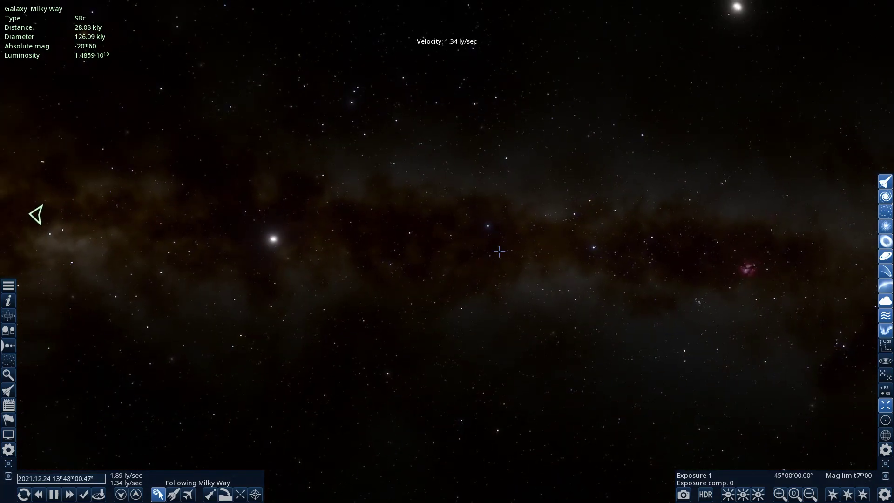
scroll(36, 214, up, 3)
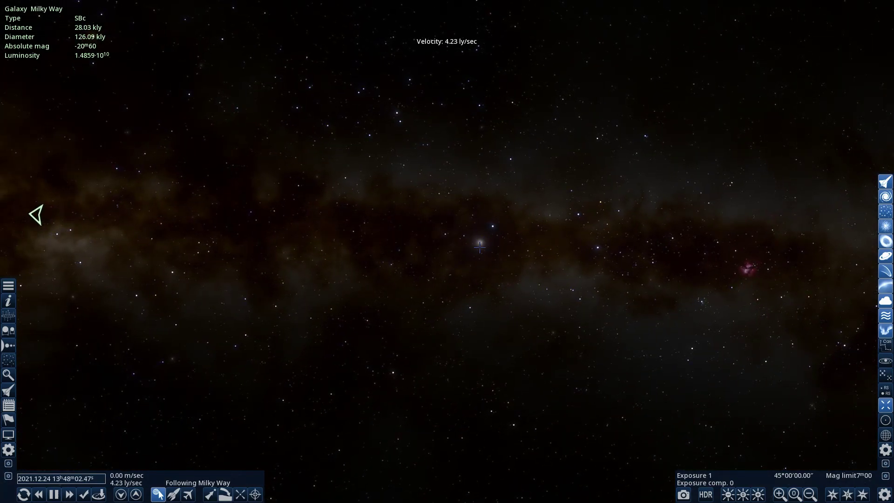
scroll(36, 214, up, 5)
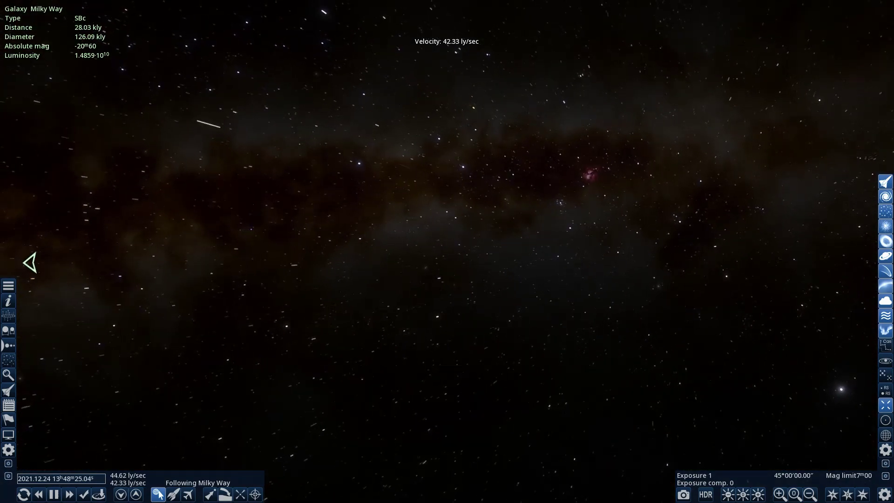
Look above and below the dust band while slowing down, and return the band to mid-view at 8.45 ly/sec.
drag(30, 261, 66, 339)
scroll(56, 323, down, 2)
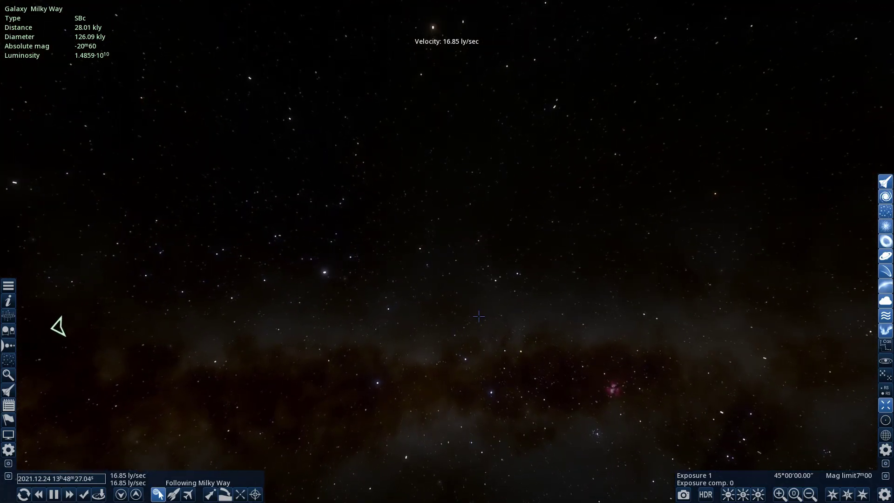
drag(57, 324, 50, 189)
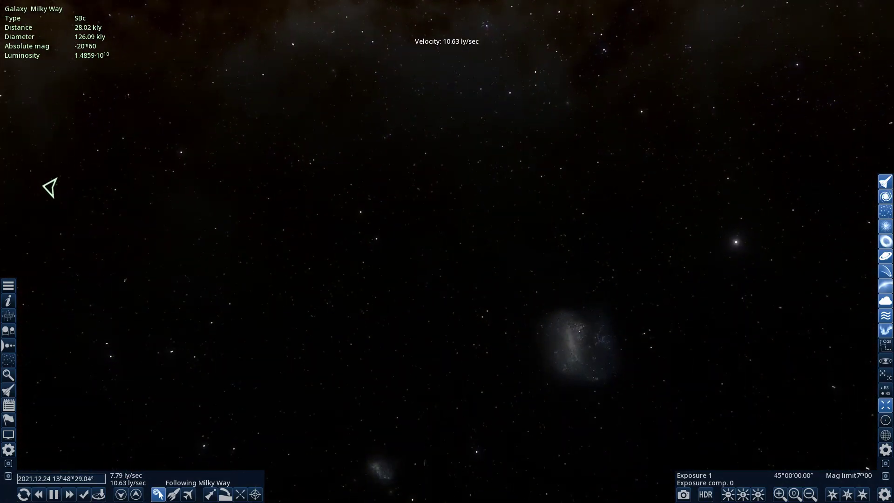
scroll(49, 188, up, 1)
drag(453, 279, 551, 474)
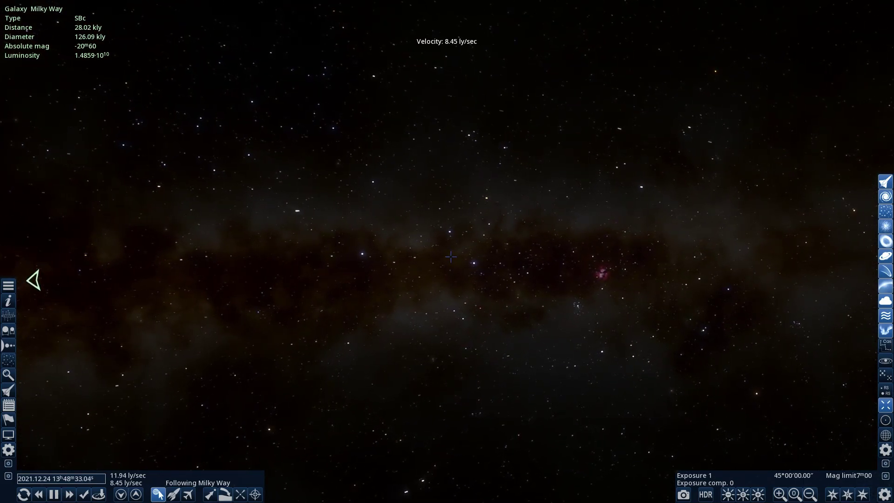
Look past the pink nebula's side of the dust band, return to the band, and raise the velocity to 16.85 ly/sec.
drag(435, 297, 154, 235)
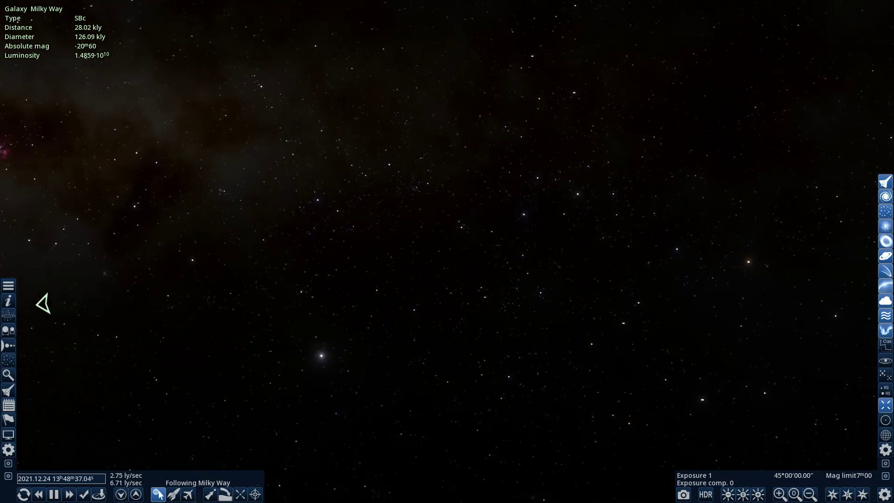
drag(177, 233, 781, 392)
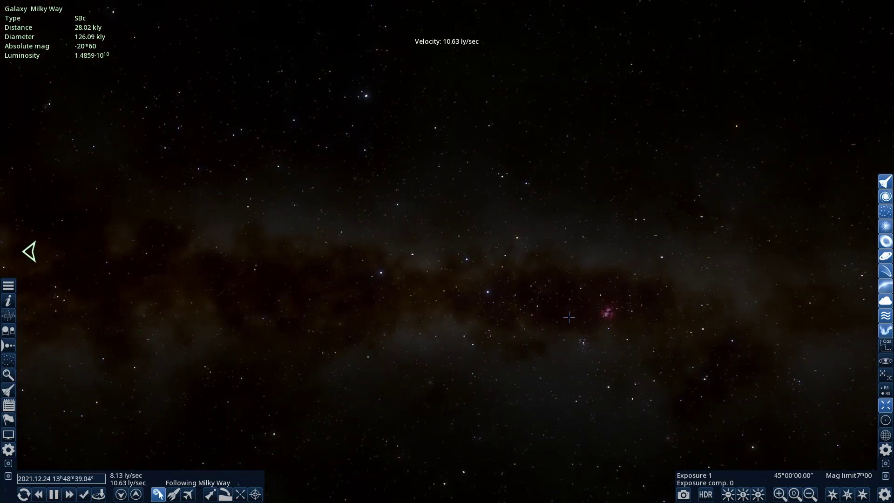
drag(569, 317, 591, 457)
drag(562, 326, 576, 228)
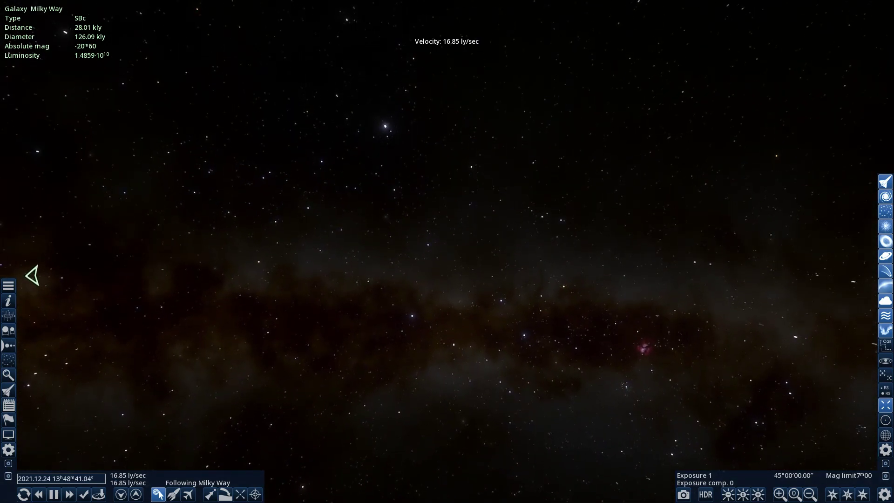
Scan the stars above and below the dust band while lowering the velocity to 2.12 ly/sec.
drag(501, 296, 465, 258)
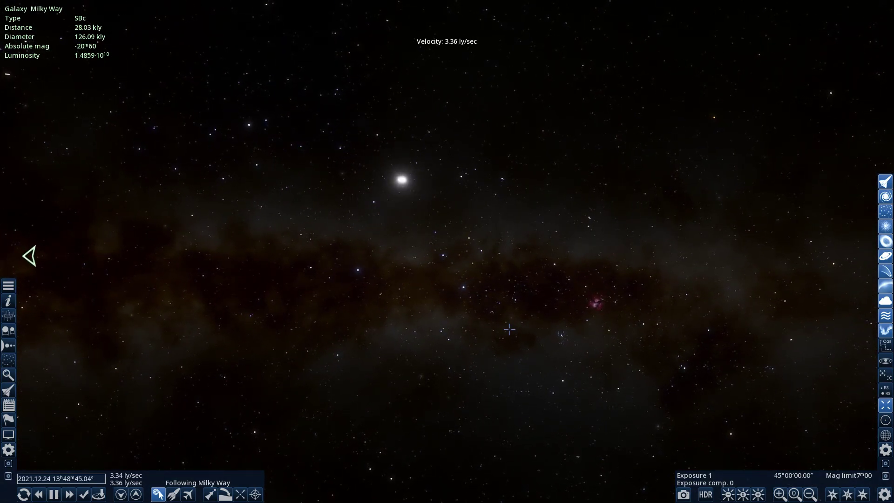
drag(508, 330, 481, 229)
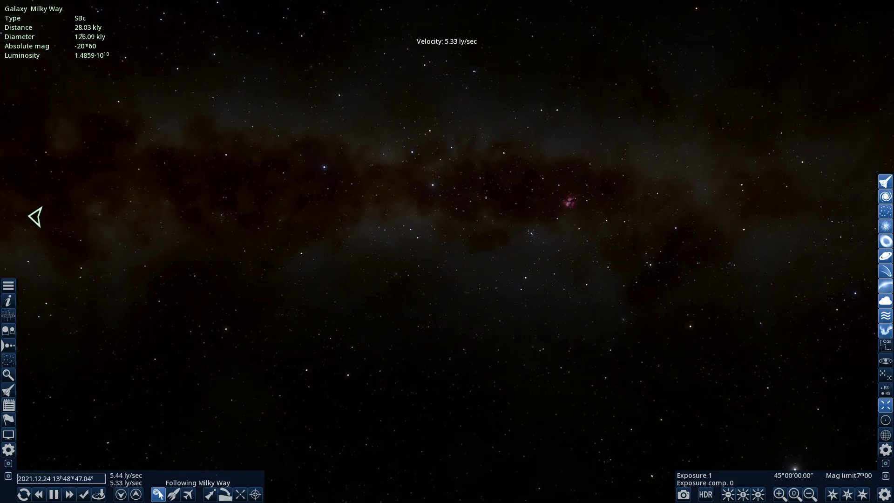
drag(569, 202, 591, 417)
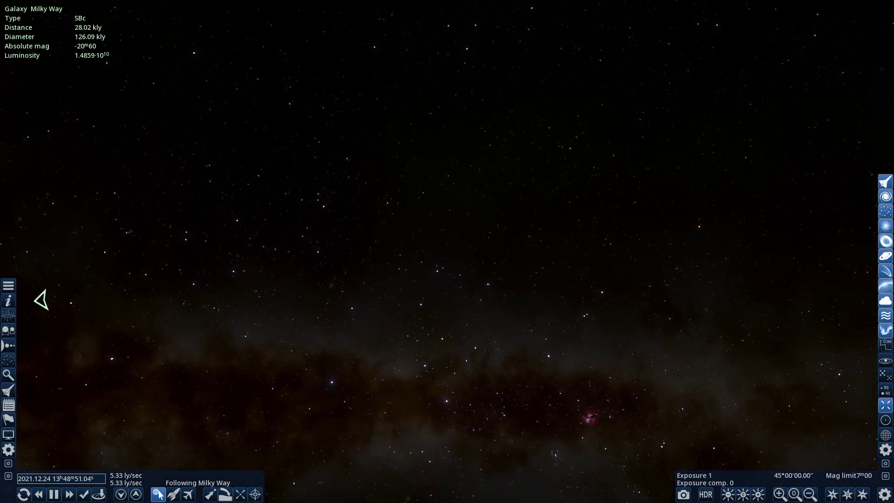
drag(487, 471, 518, 347)
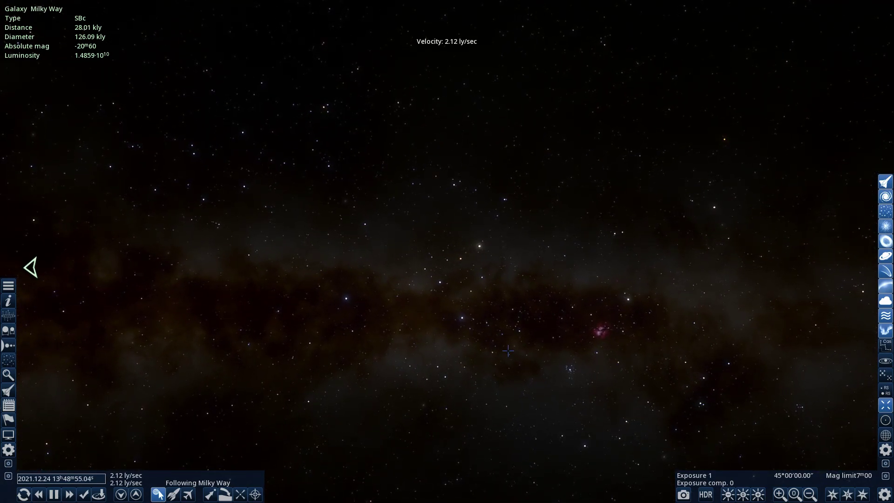
drag(599, 336, 572, 346)
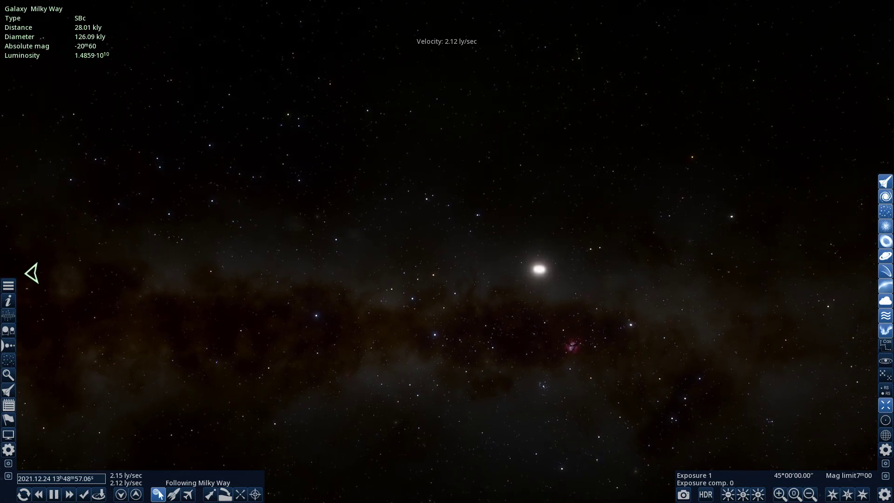
Look along the dust band on both sides of the pink nebula for bright nearby stars, slowing to 0.42 ly/sec.
drag(447, 252, 598, 252)
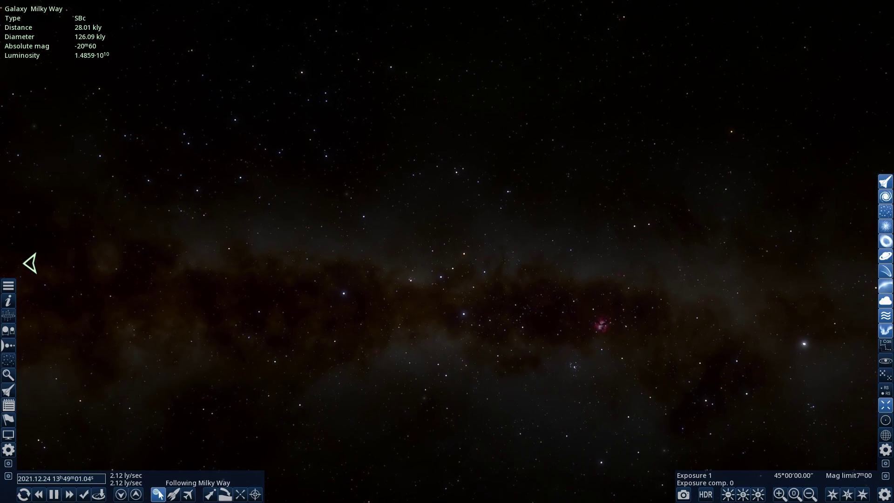
drag(756, 372, 498, 326)
scroll(499, 326, down, 4)
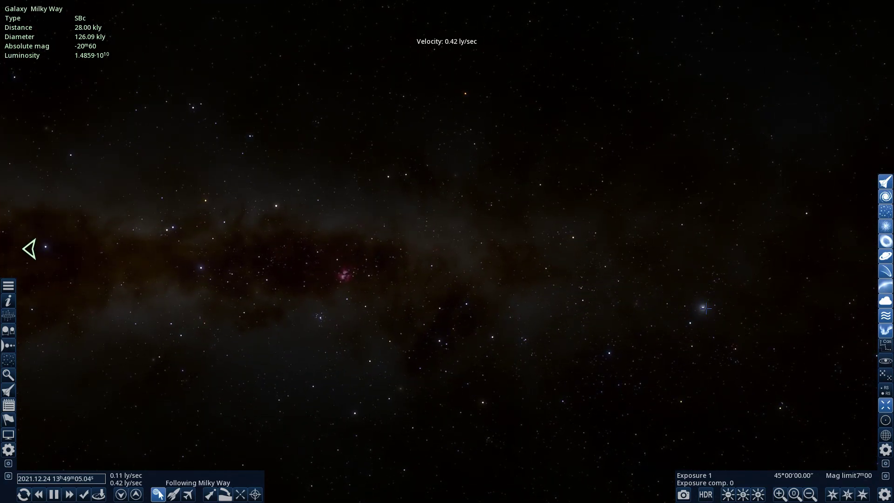
drag(706, 308, 885, 371)
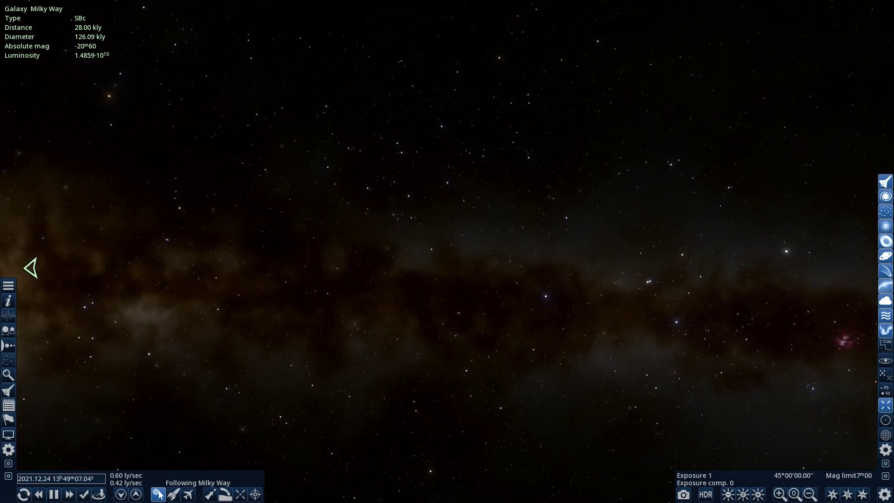
drag(834, 338, 634, 338)
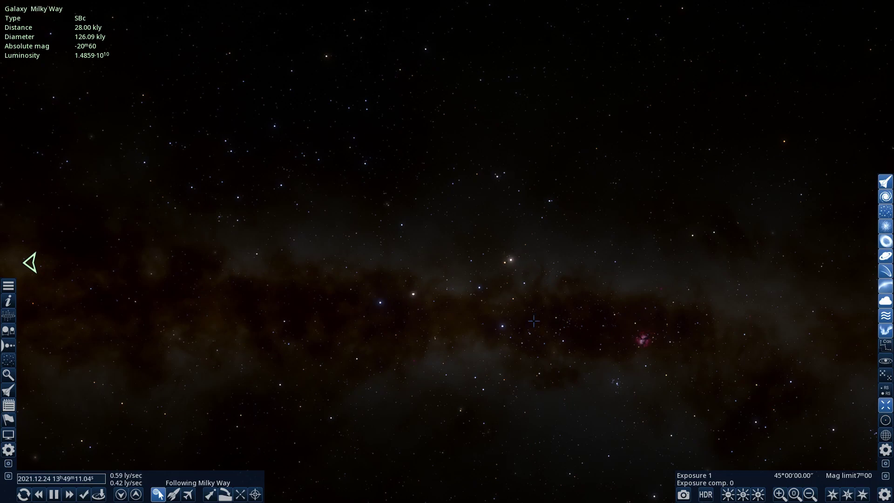
Fly toward the bright star in front of the dust band, lowering the velocity in stages to 842.87 c.
scroll(508, 312, down, 1)
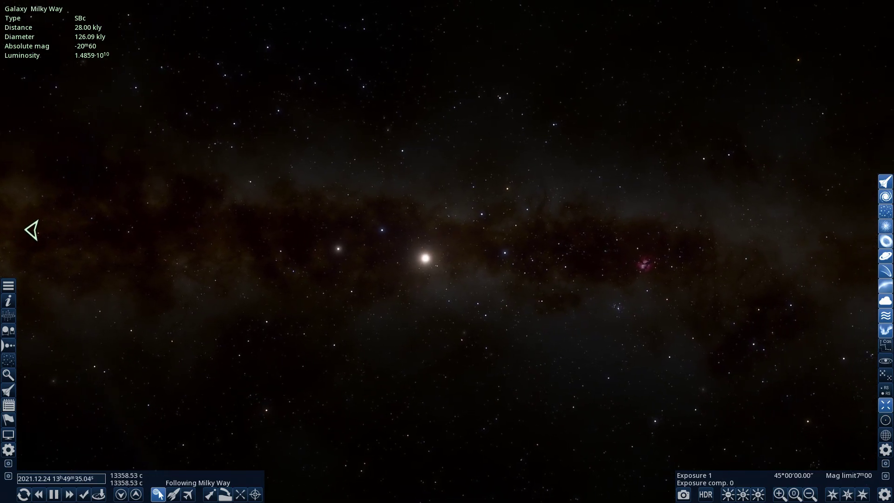
scroll(464, 248, up, 1)
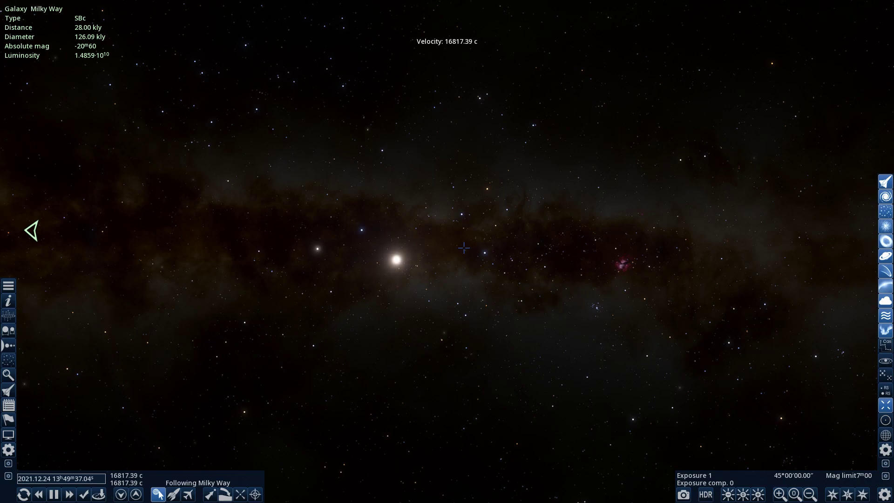
scroll(464, 248, down, 2)
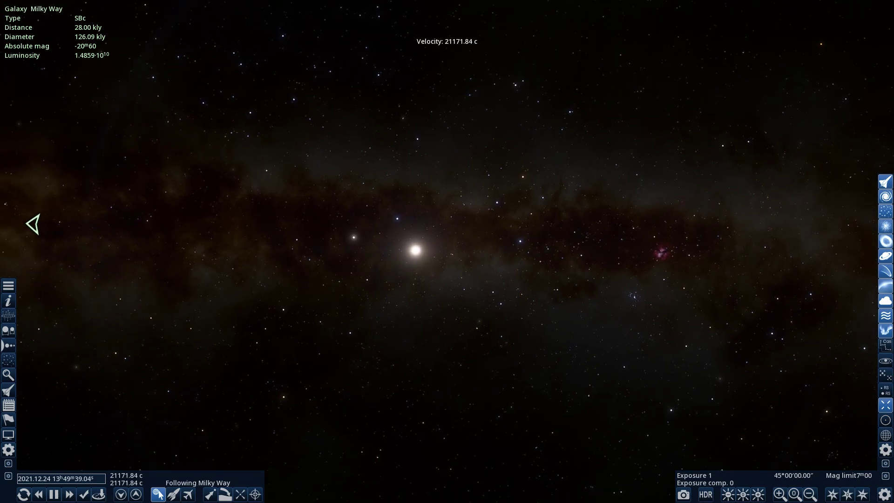
scroll(475, 238, up, 2)
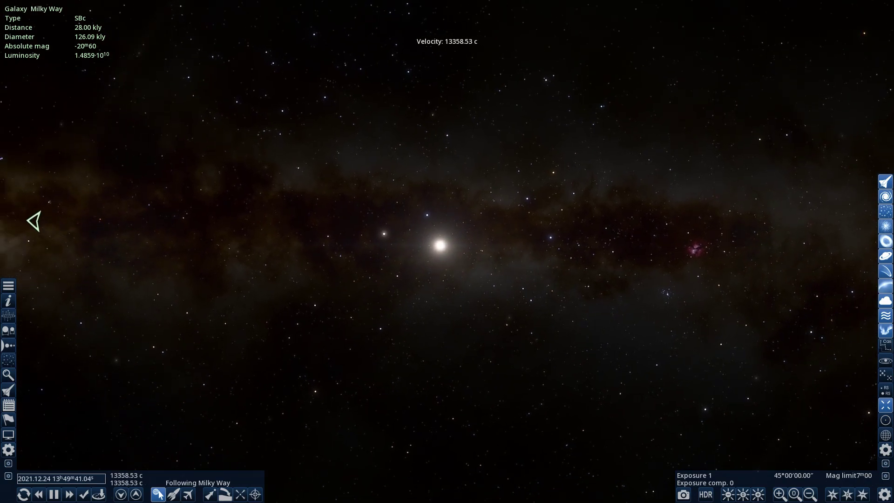
scroll(467, 234, down, 2)
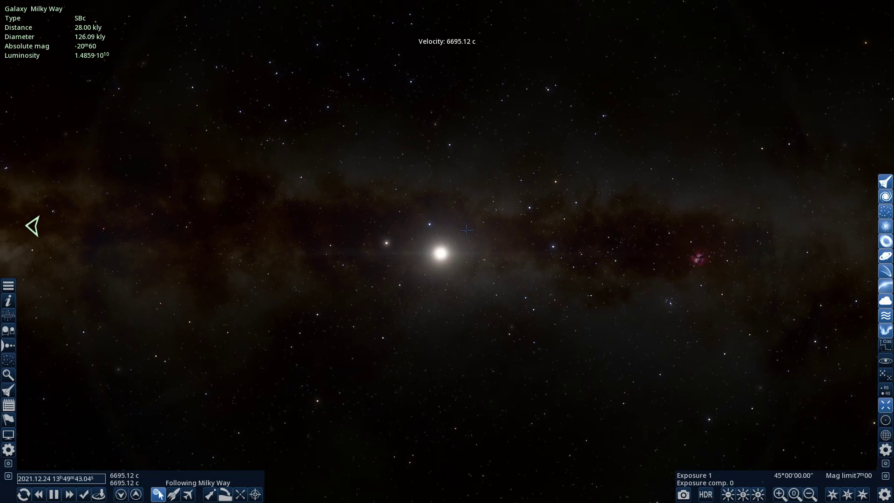
scroll(468, 225, down, 4)
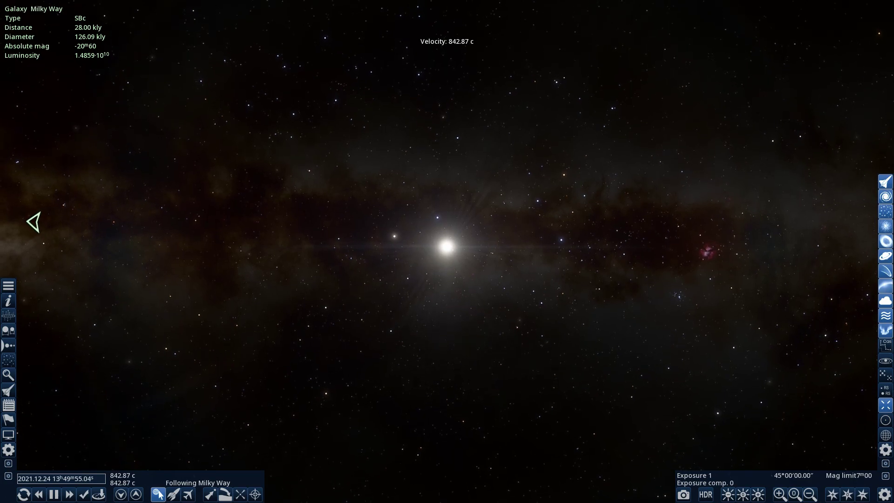
Speed up to 8428.66 c to close in on the bright star, and slow the approach to 1061.11 c.
scroll(494, 241, up, 1)
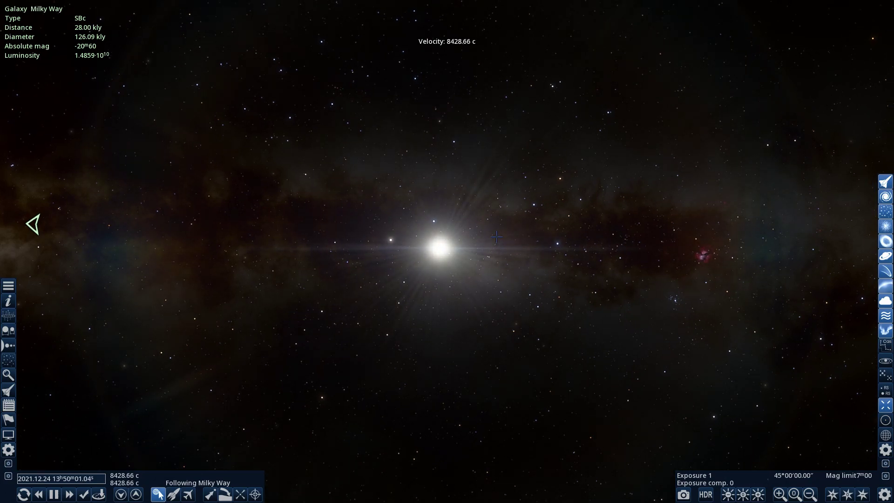
scroll(496, 237, down, 3)
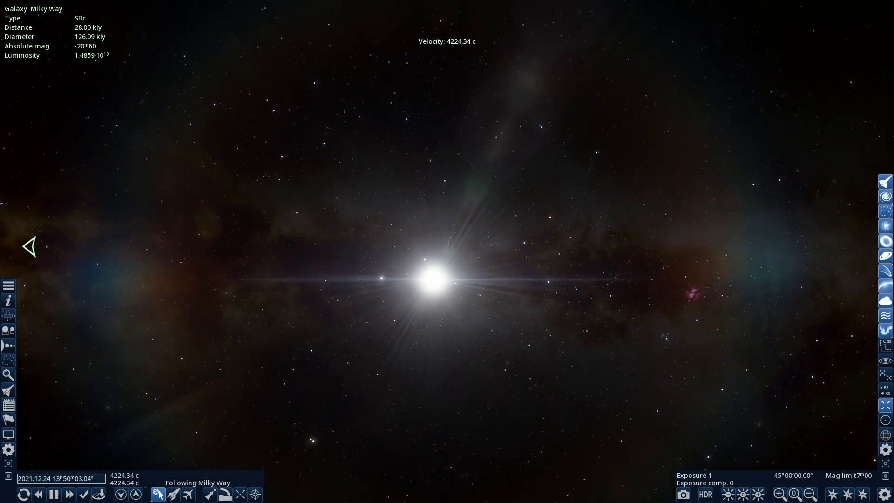
scroll(447, 251, down, 6)
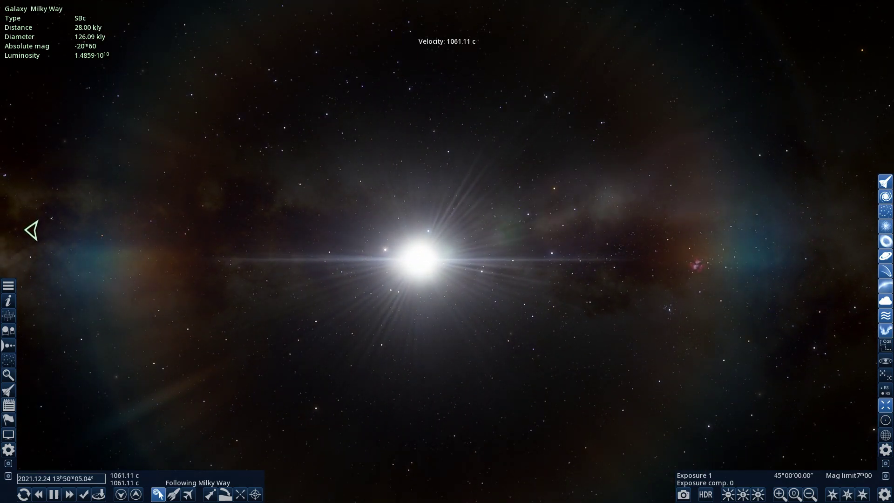
Fly past the bright star toward the small bright points in front of the dust band, slowing to 13.36 c.
scroll(224, 319, down, 8)
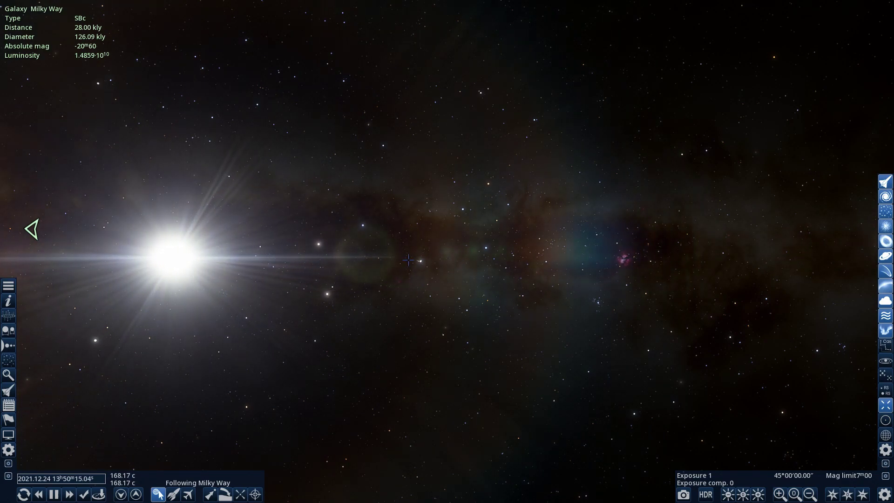
drag(408, 260, 434, 250)
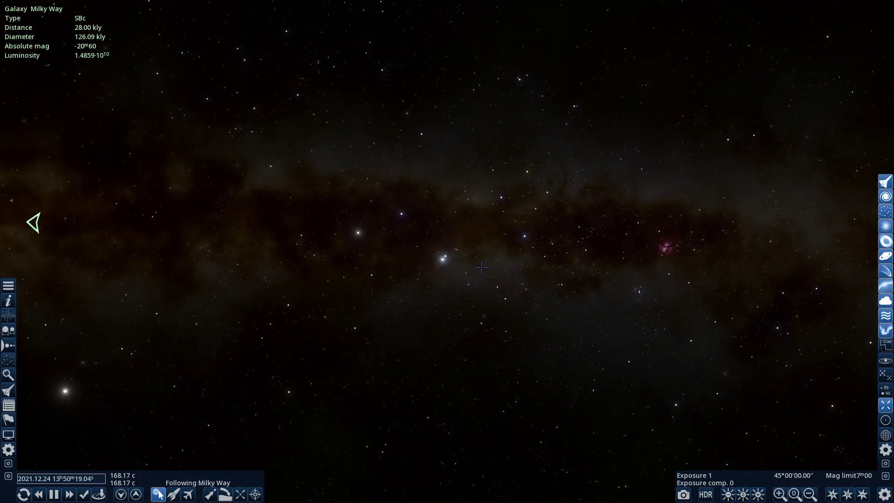
scroll(482, 268, down, 4)
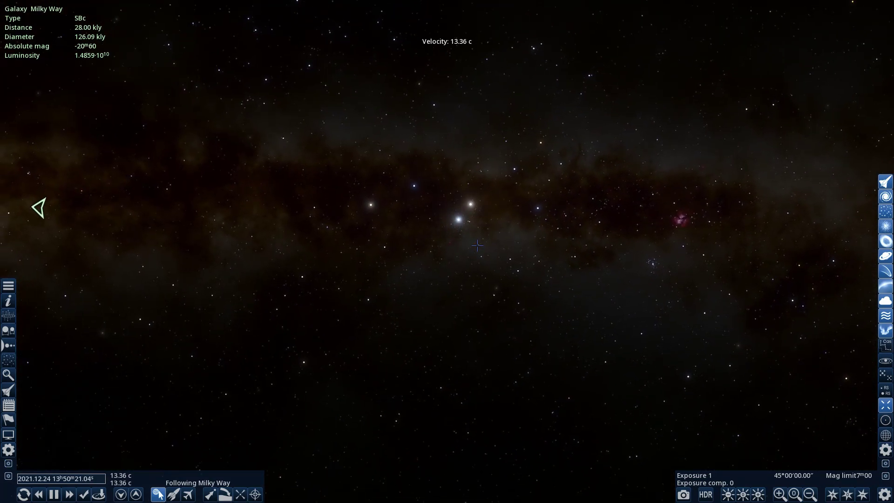
Close in on Earth, lowering the velocity in stages through 6.70 c, 3.36 c and 0.08 c to 1594.33 km/sec.
scroll(477, 245, down, 1)
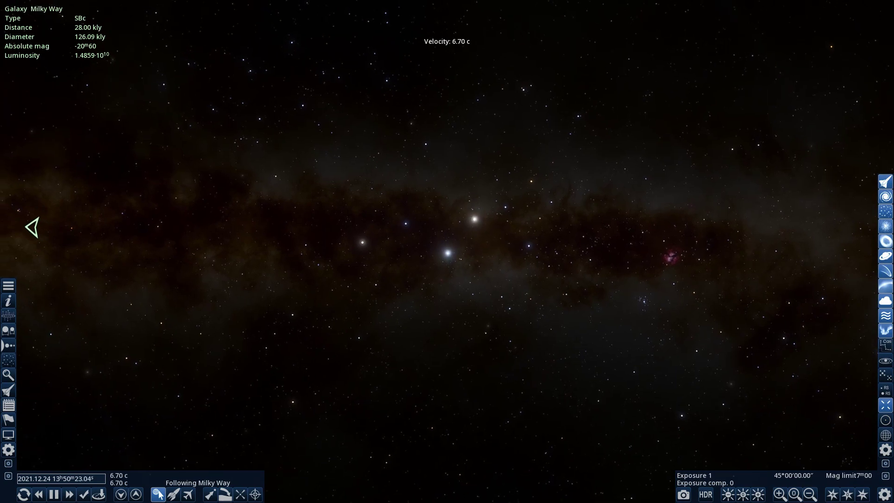
scroll(477, 245, down, 1)
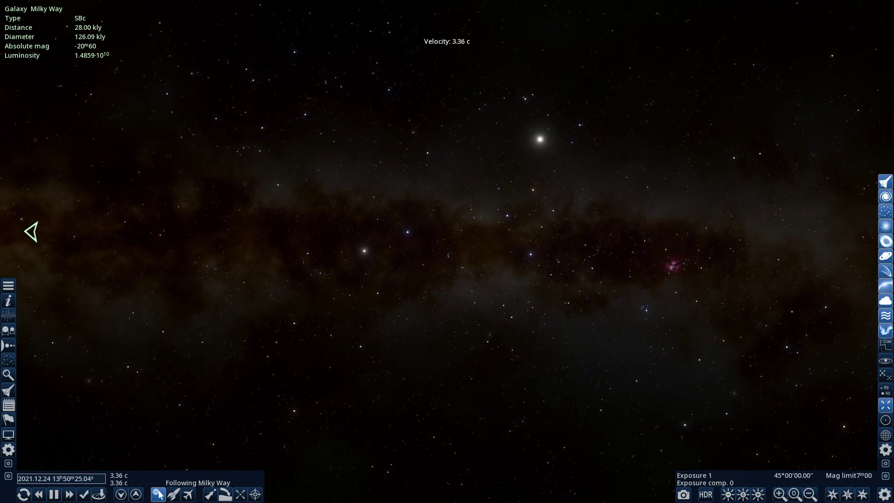
scroll(477, 232, down, 2)
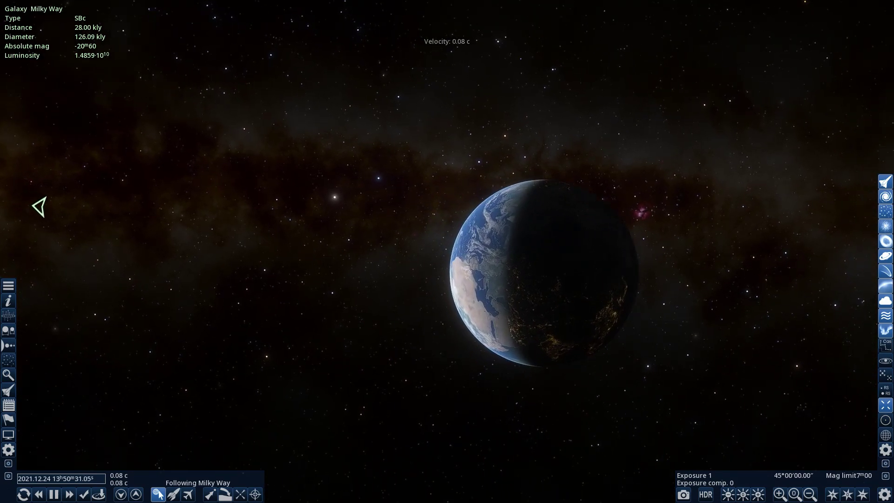
scroll(473, 239, down, 3)
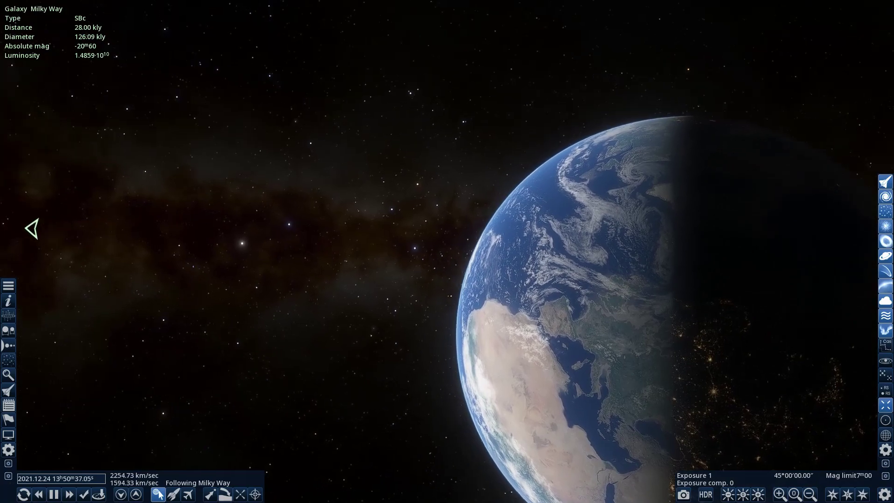
Move around Earth to its night side, raising the velocity to 7990.59 km/sec.
key(w)
key(a)
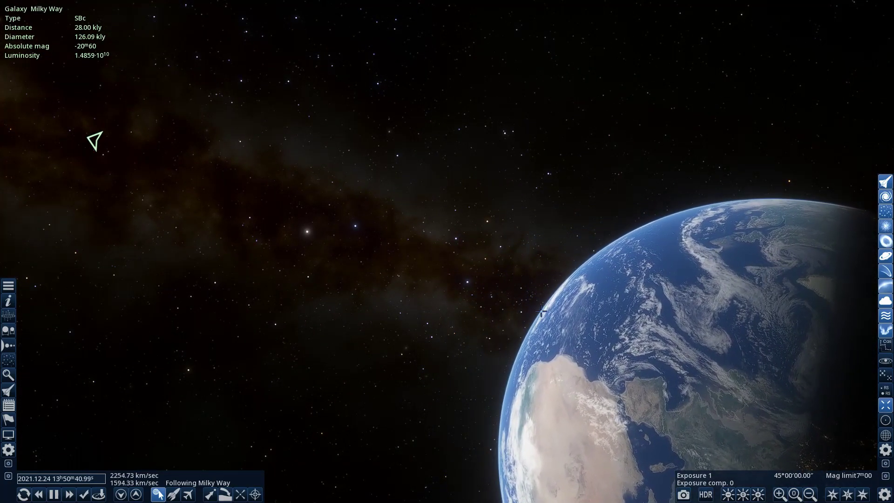
drag(314, 163, 358, 201)
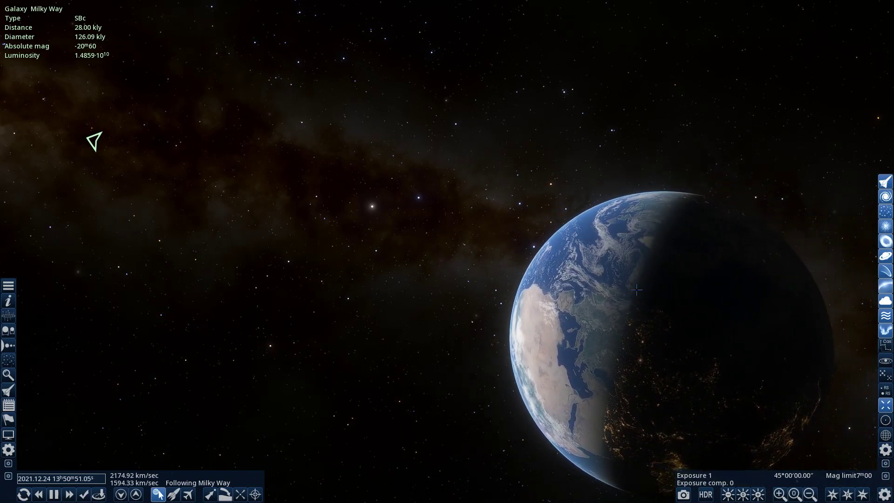
scroll(650, 287, up, 7)
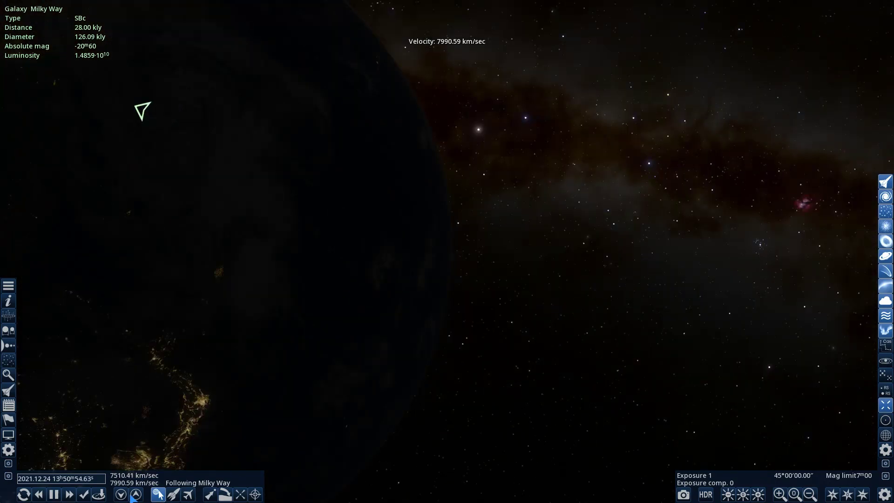
key(s)
key(a)
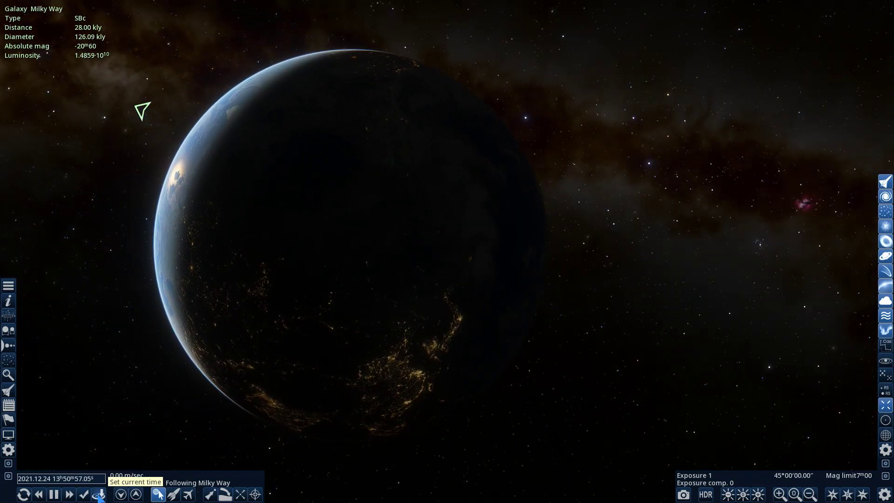
Select Earth, set the simulation to the current time and return the time scale to 1x.
double_click(358, 226)
click(98, 495)
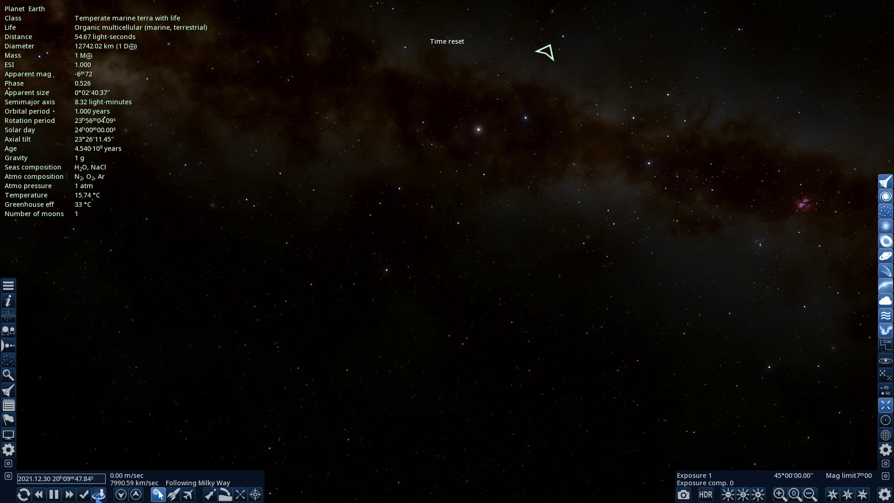
click(84, 494)
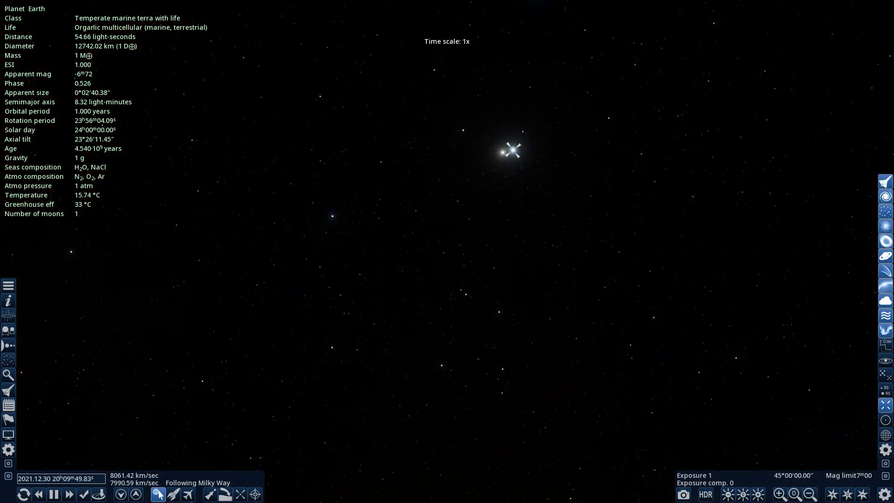
Fly back to Earth at 16.82 c, slow to 7990.59 km/sec, and swing around to its daylight side at 0.04 c.
scroll(403, 301, up, 3)
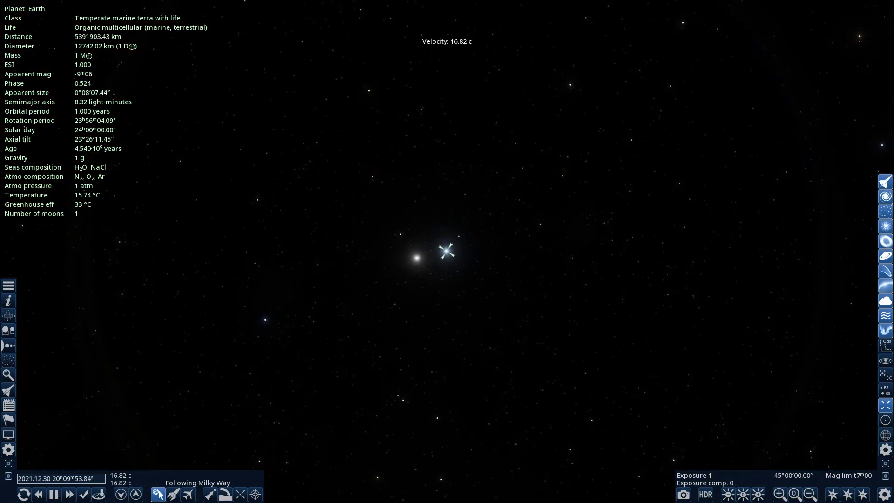
scroll(447, 252, down, 3)
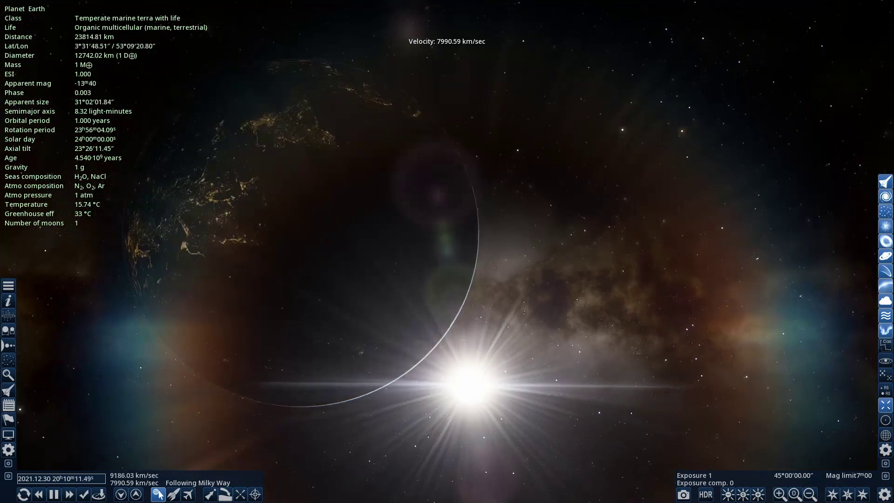
drag(651, 262, 186, 344)
scroll(748, 396, up, 2)
key(s)
key(a)
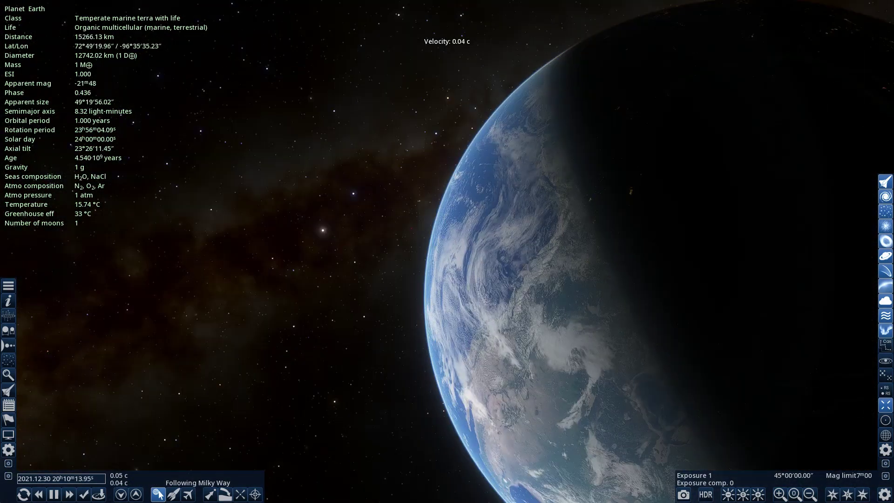
Back away from Earth's North American side to about 38,800 km, with the velocity at 0.13 c.
key(w)
drag(538, 276, 507, 273)
key(s)
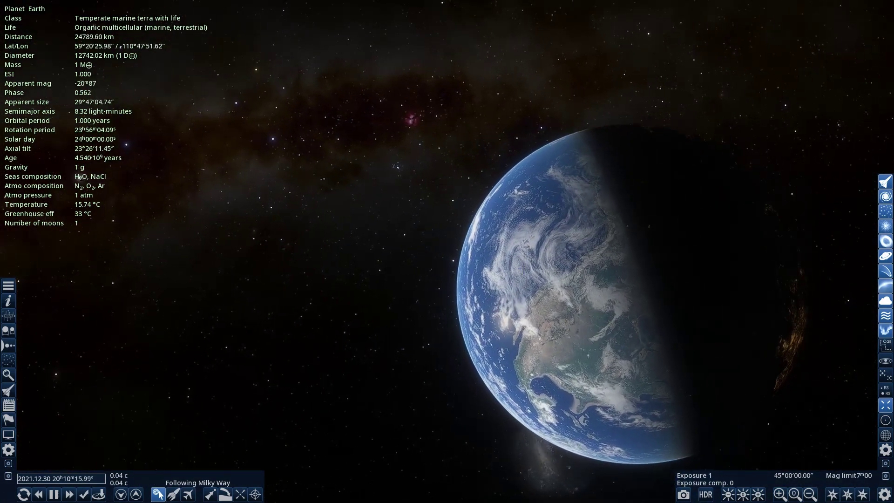
key(s)
scroll(507, 274, down, 2)
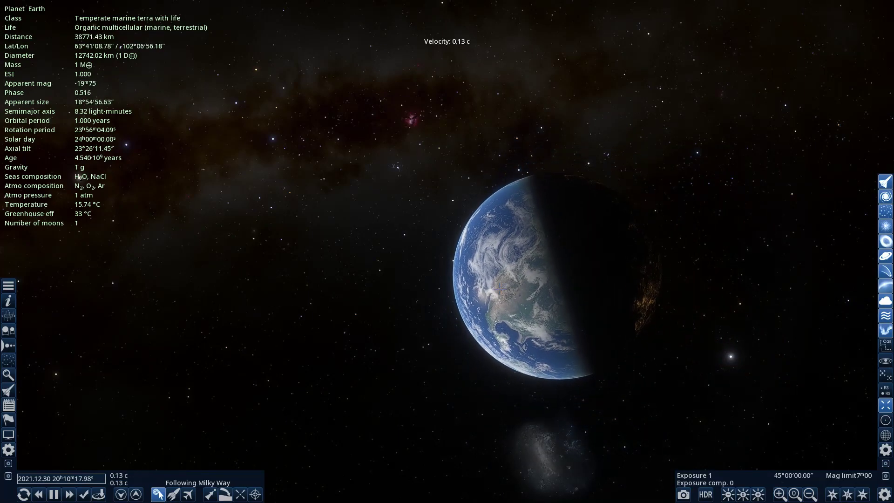
Leave Earth and the Sun behind, accelerating through 335.55 c and 266537.62 c to 1.06 ly/sec.
scroll(474, 267, up, 20)
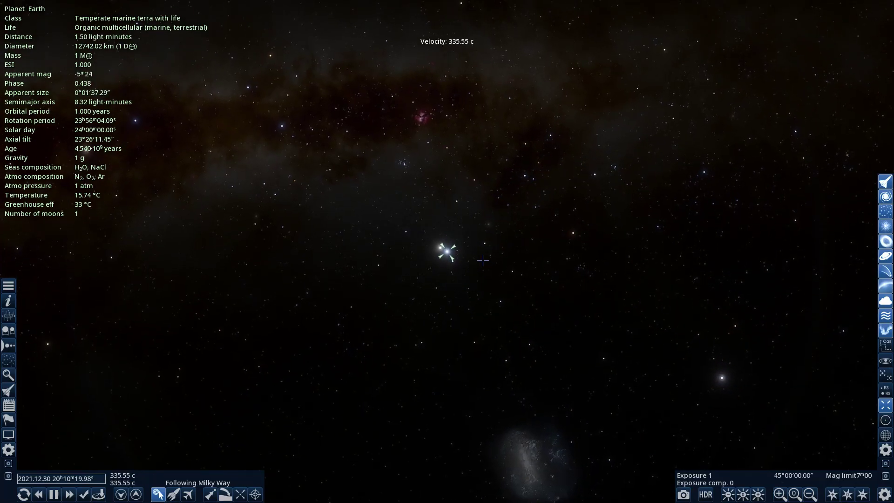
scroll(473, 205, down, 3)
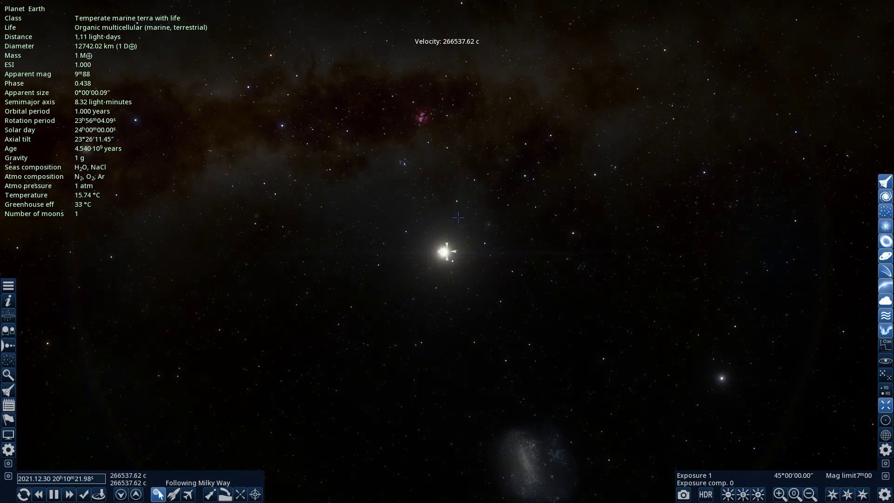
scroll(470, 231, down, 2)
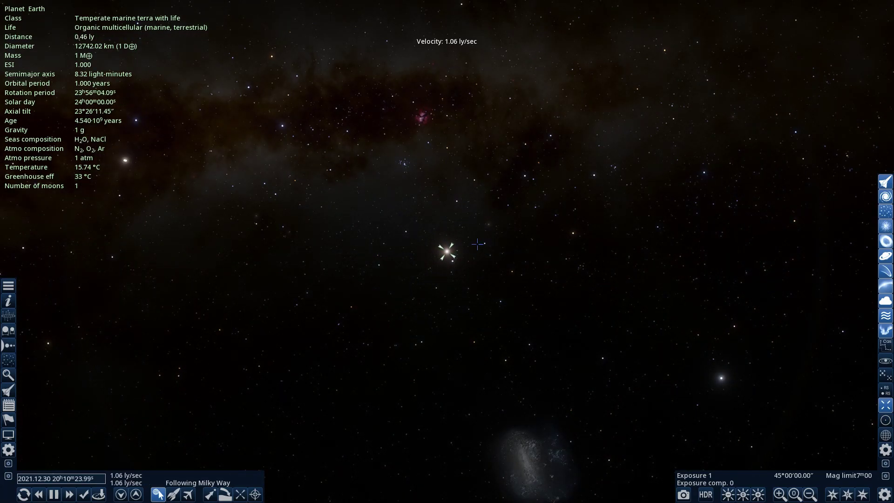
Travel on through the surrounding stars, raising the velocity in stages to 267.09 ly/sec.
scroll(473, 217, up, 3)
drag(473, 217, 475, 293)
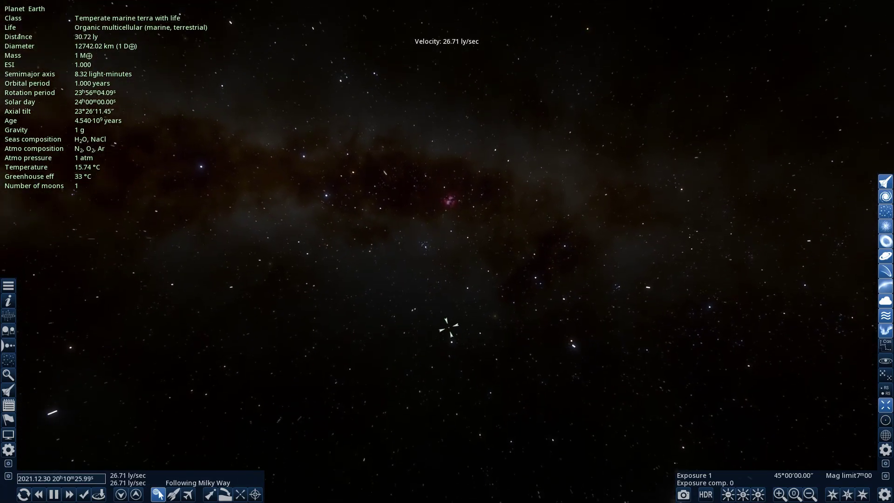
scroll(474, 222, up, 2)
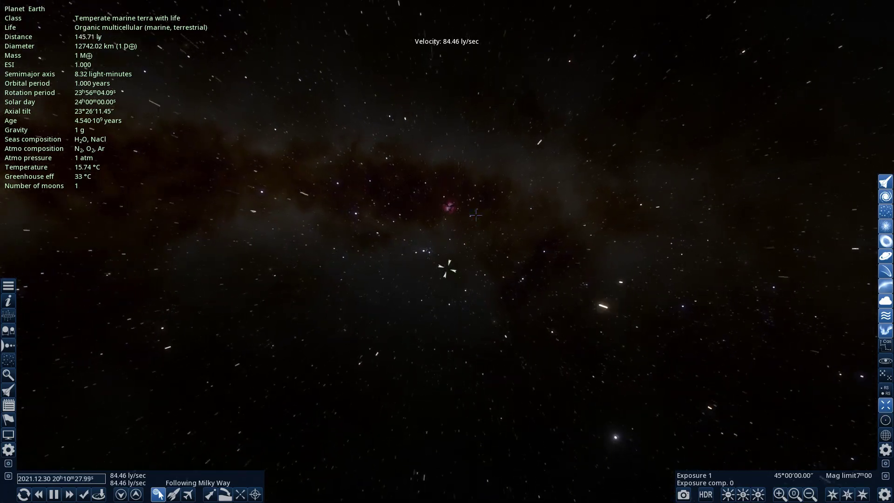
scroll(431, 231, up, 1)
scroll(432, 230, down, 2)
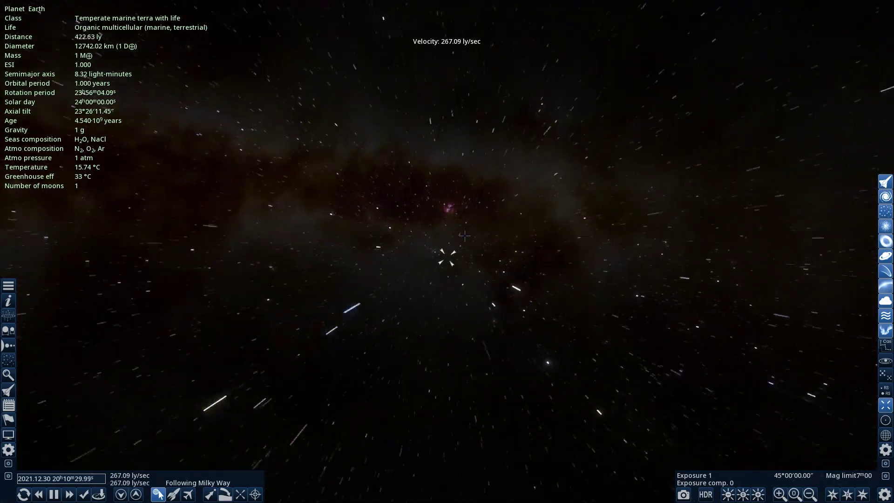
Turn sideways and fly along the galactic dust band at 532.91 ly/sec, slowing to 212.16 ly/sec.
drag(431, 230, 838, 240)
key(a)
scroll(465, 256, down, 2)
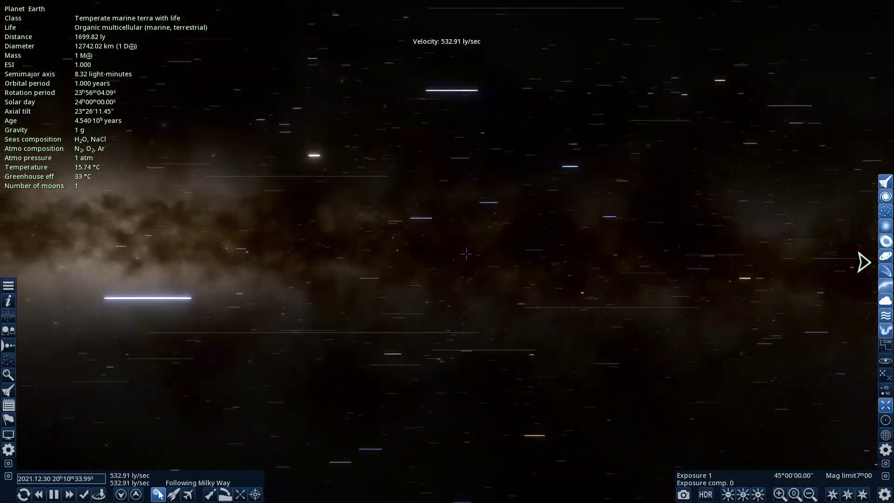
scroll(465, 256, down, 1)
drag(466, 256, 838, 275)
key(w)
key(a)
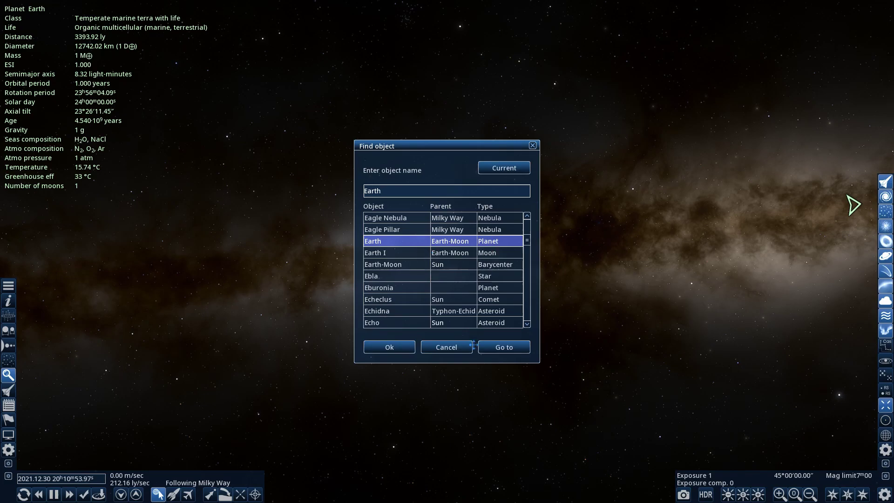
Go to Earth through the object search, then back away to about 42,500 km at a velocity of 6408.47 km/sec.
click(503, 348)
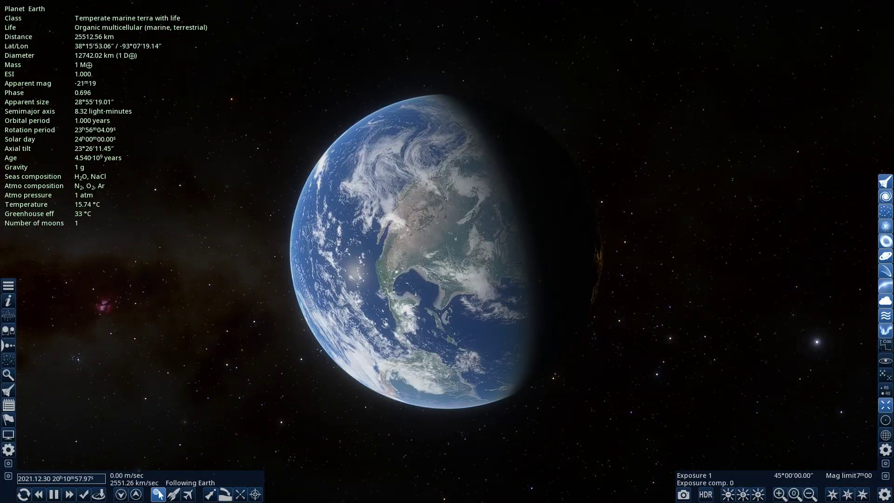
key(w)
key(a)
key(s)
drag(491, 302, 809, 148)
scroll(491, 302, up, 1)
scroll(490, 303, up, 1)
key(a)
drag(612, 331, 545, 336)
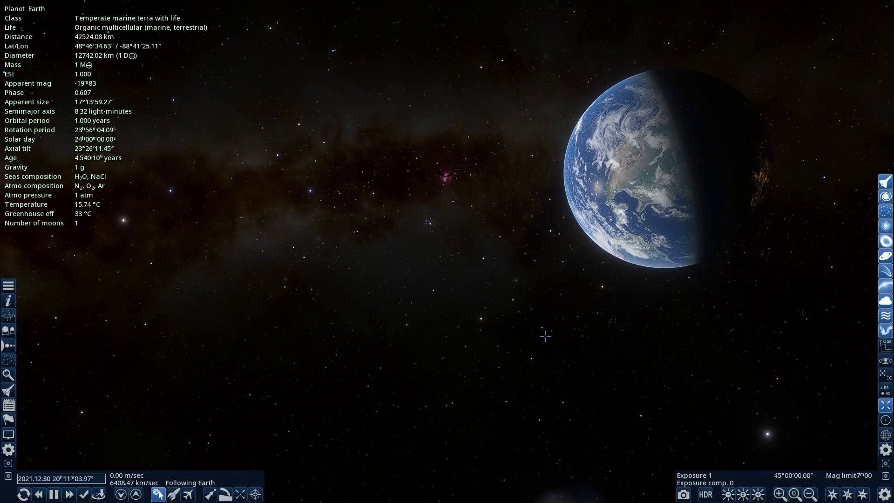
Move around Earth to about 48,800 km away, keeping the planet and the pink nebula in view.
key(s)
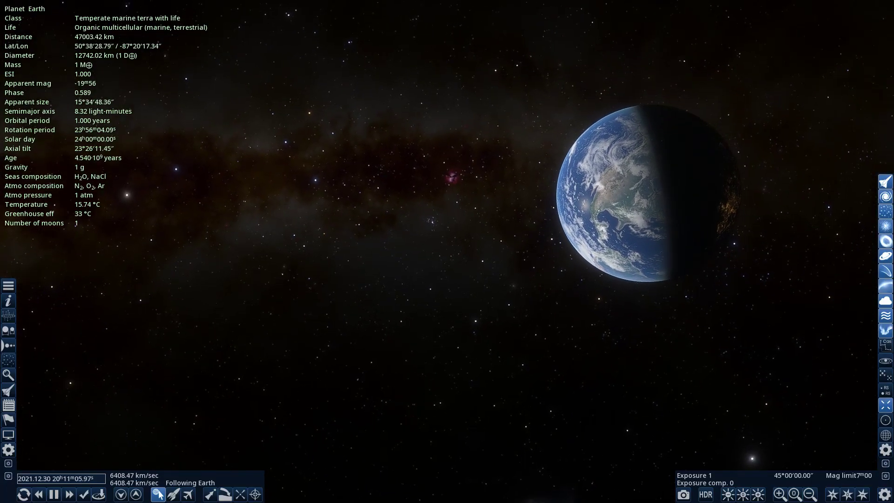
key(d)
mouse_move(545, 336)
mouse_down()
mouse_move(866, 288)
mouse_move(605, 317)
mouse_move(533, 340)
mouse_move(540, 347)
mouse_move(530, 336)
mouse_up()
key(w)
key(a)
key(d)
key(s)
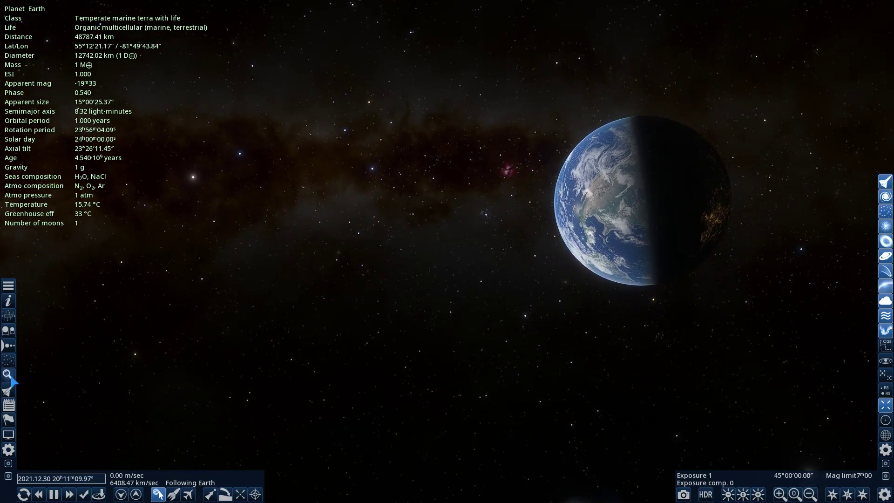
Open the object search and close it without choosing an object.
click(8, 375)
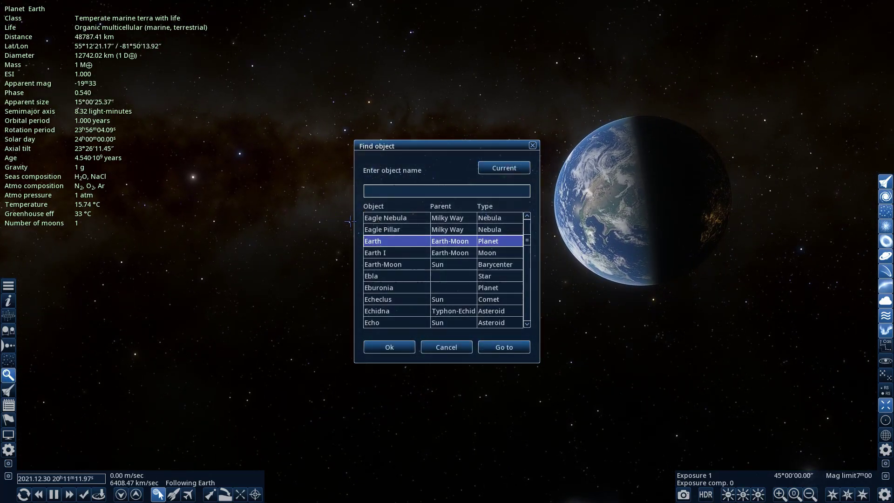
click(462, 348)
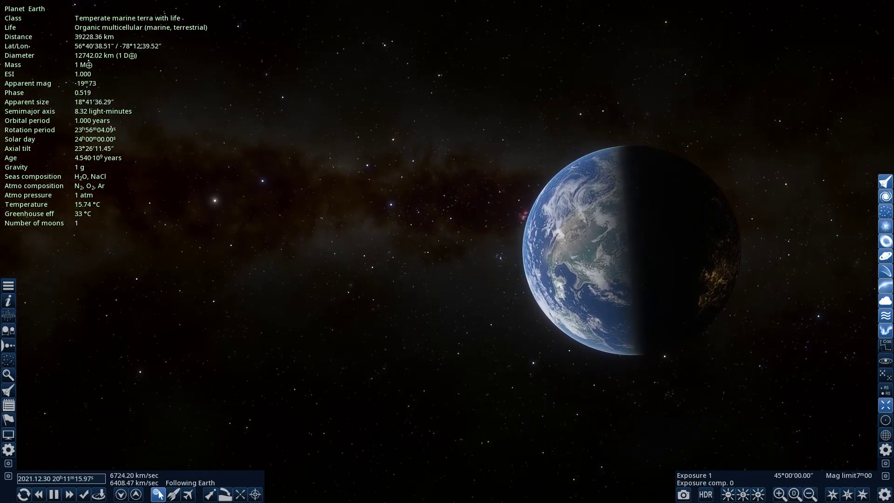
Adjust the position in front of Earth to about 35,700 km away, lowering the velocity to 1278.66 km/sec.
key(a)
key(s)
scroll(544, 383, down, 7)
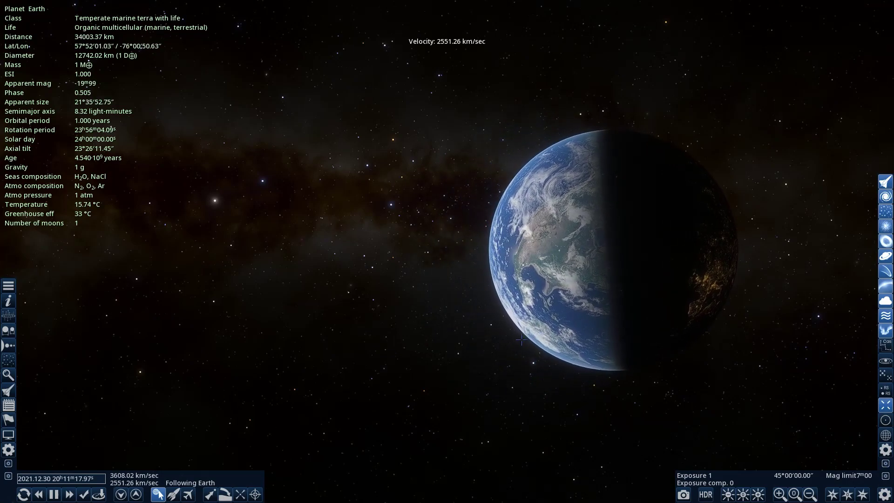
scroll(545, 384, down, 2)
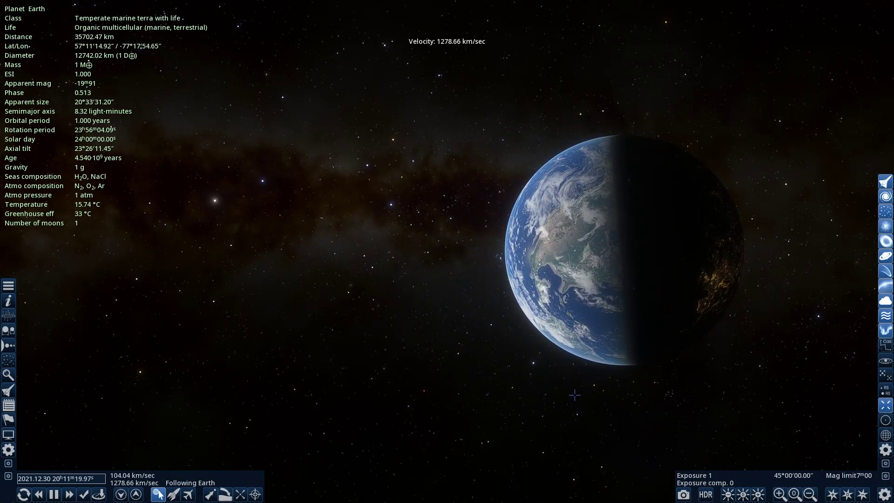